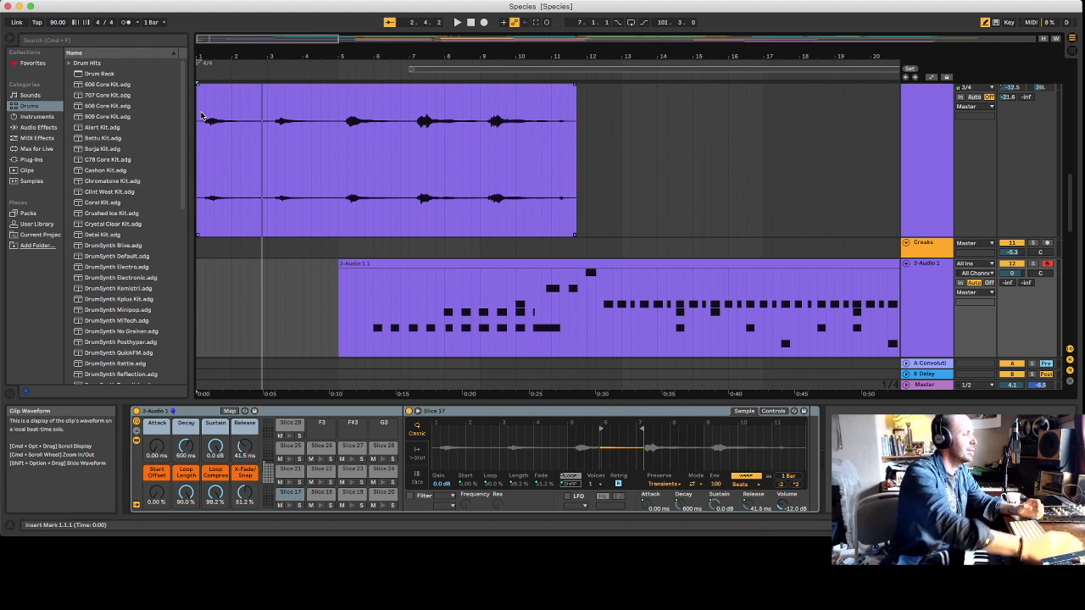
# Play the audio clip on the Piano rolls track from 1.2.1 and stop playback after listening to its piano rolls.
pyautogui.click(205, 117)
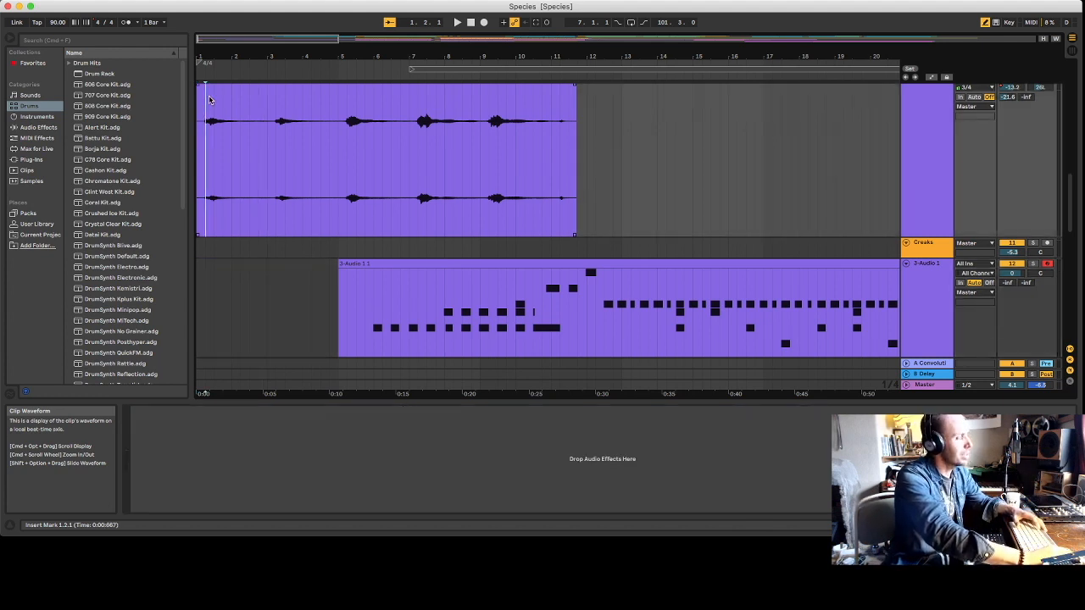
pyautogui.press('space')
pyautogui.scroll(2, 288, 183)
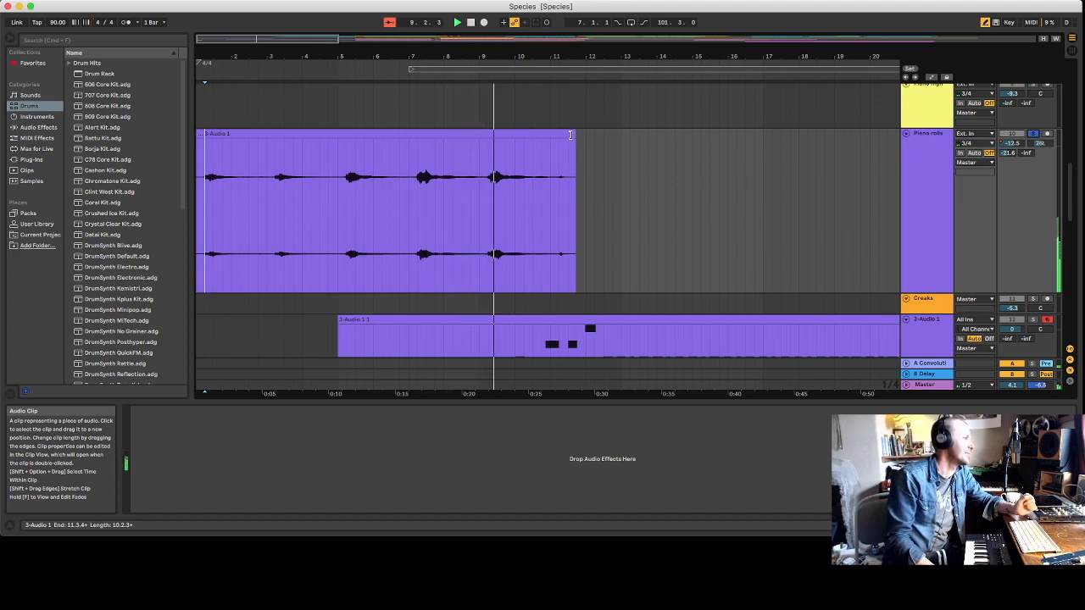
pyautogui.press('space')
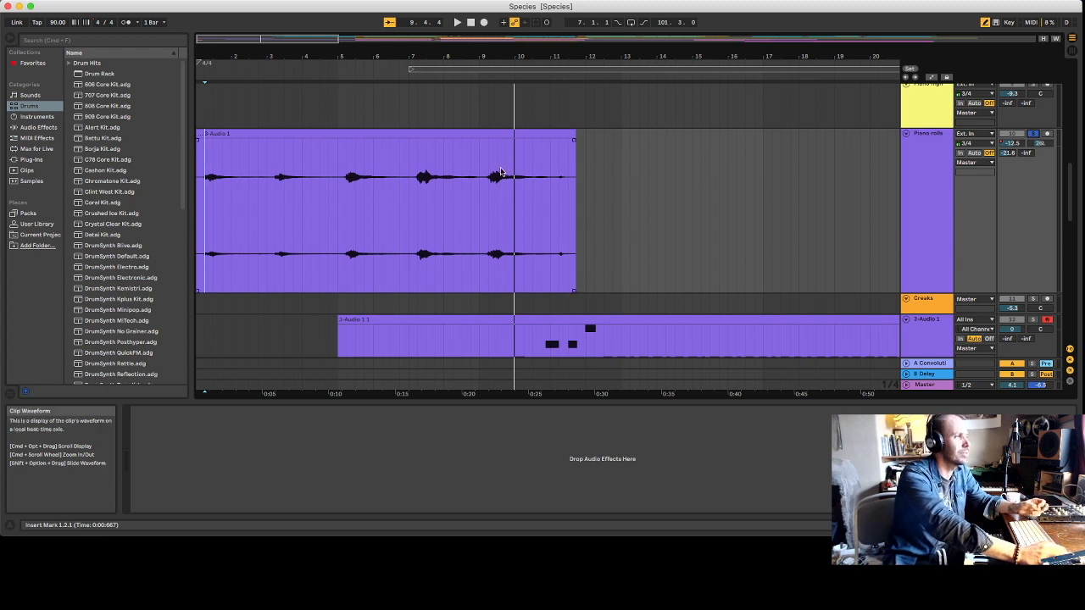
pyautogui.scroll(-2, 652, 176)
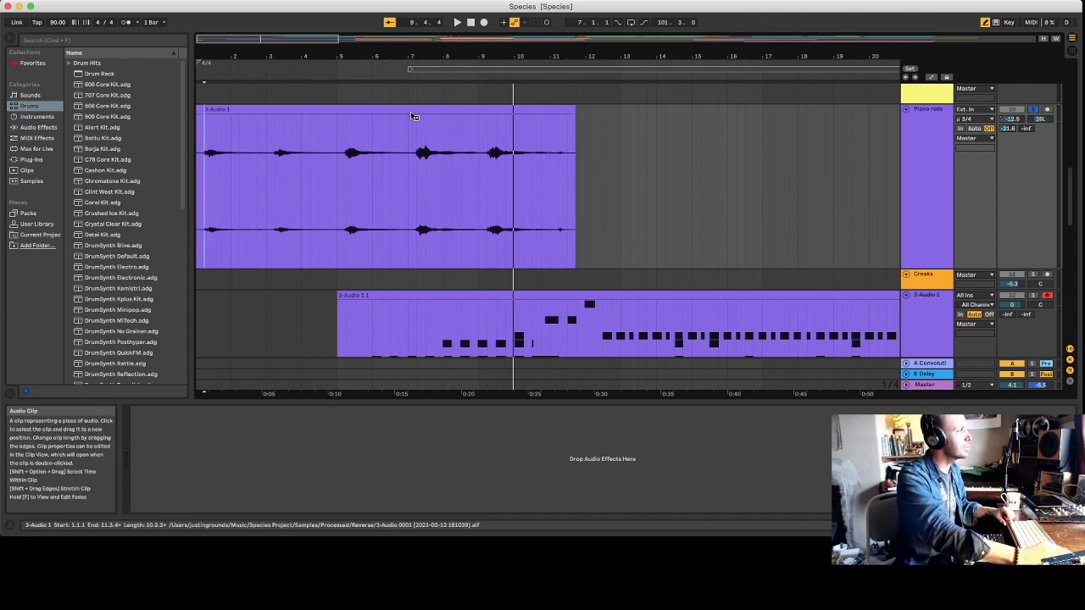
# Show the Slice to New MIDI Track command for the audio clip on the Piano rolls track, without applying it.
pyautogui.rightClick(412, 112)
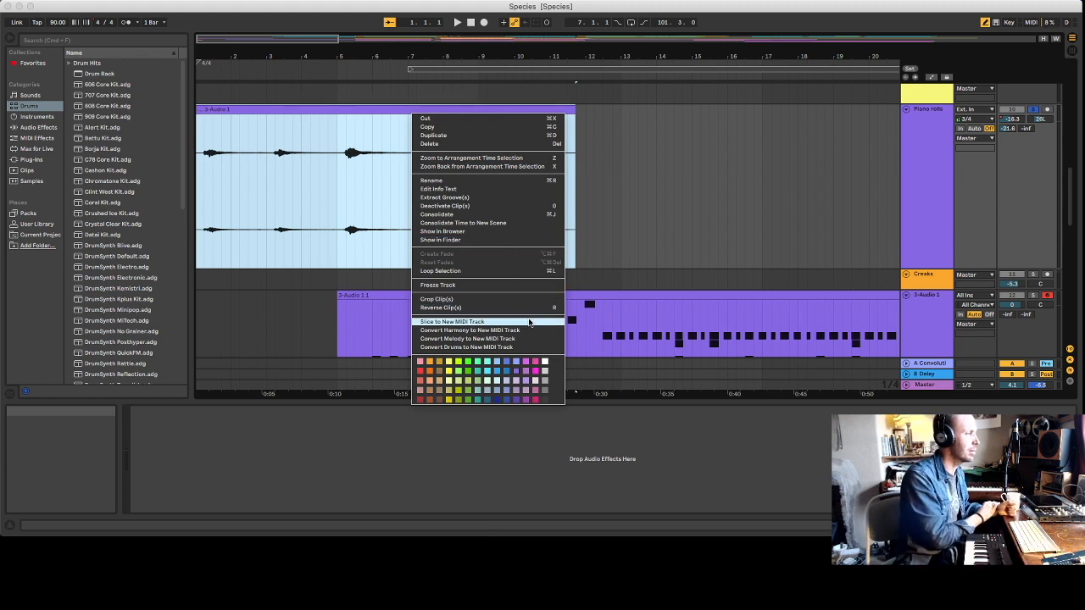
pyautogui.click(715, 165)
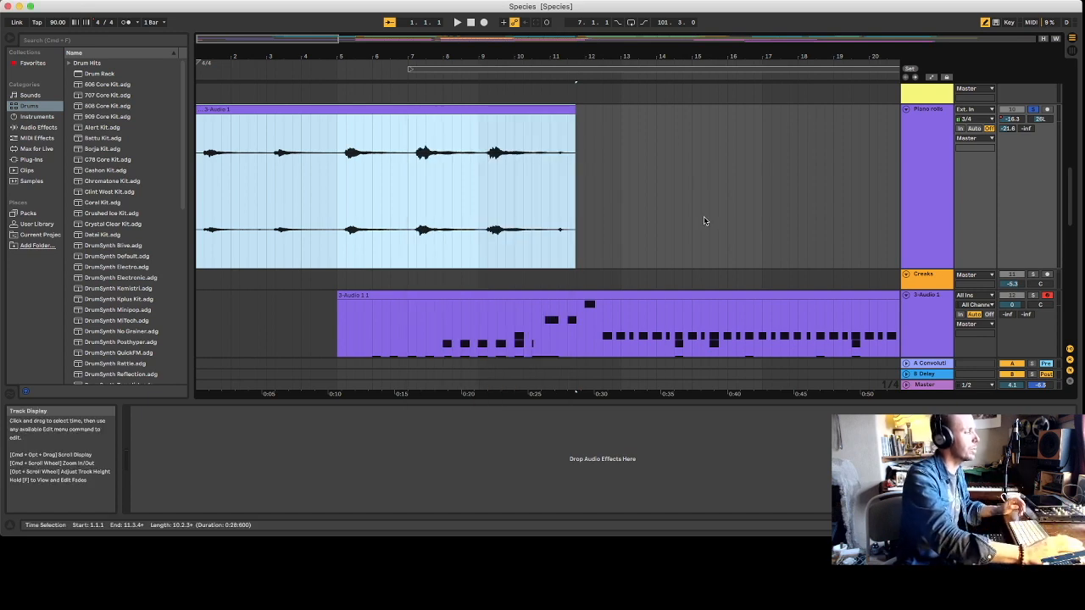
# Show the drum rack of the sliced 3-Audio 1 MIDI track and compare it with the Piano rolls track.
pyautogui.scroll(-4, 703, 221)
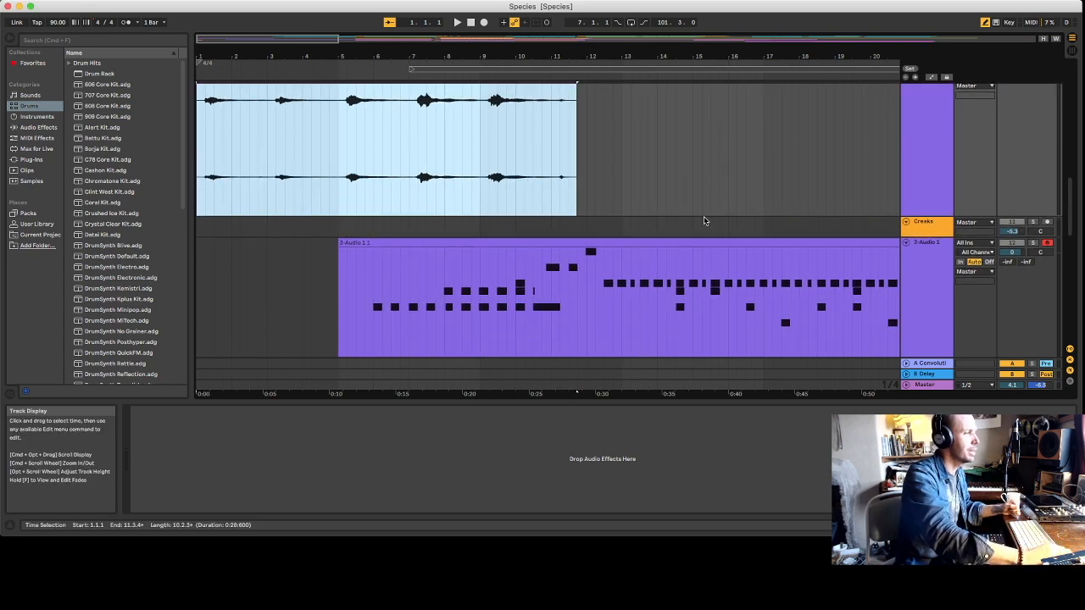
pyautogui.click(935, 213)
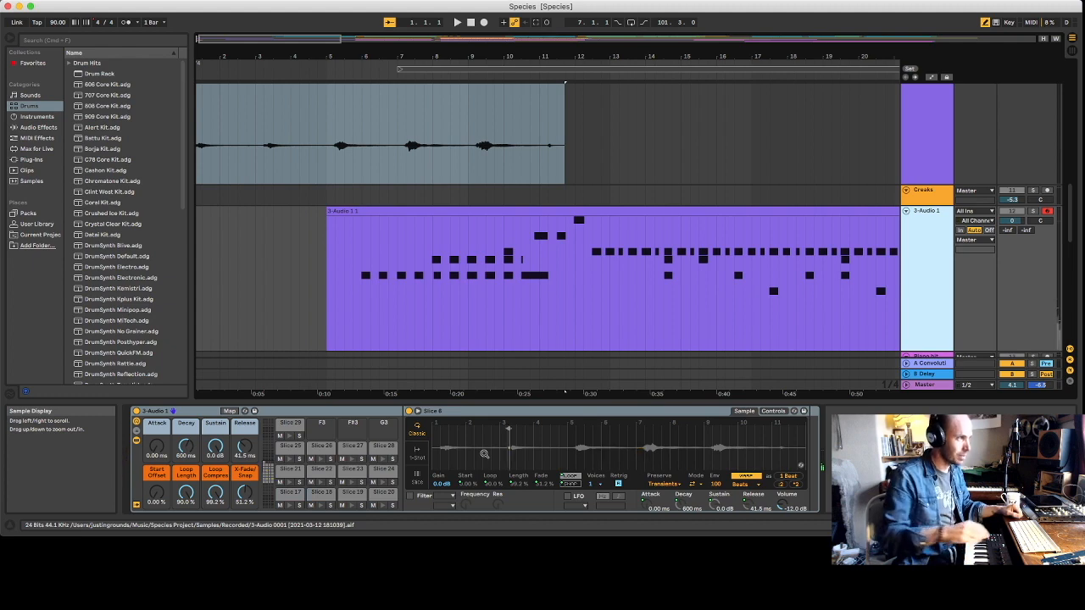
pyautogui.scroll(3, 1030, 250)
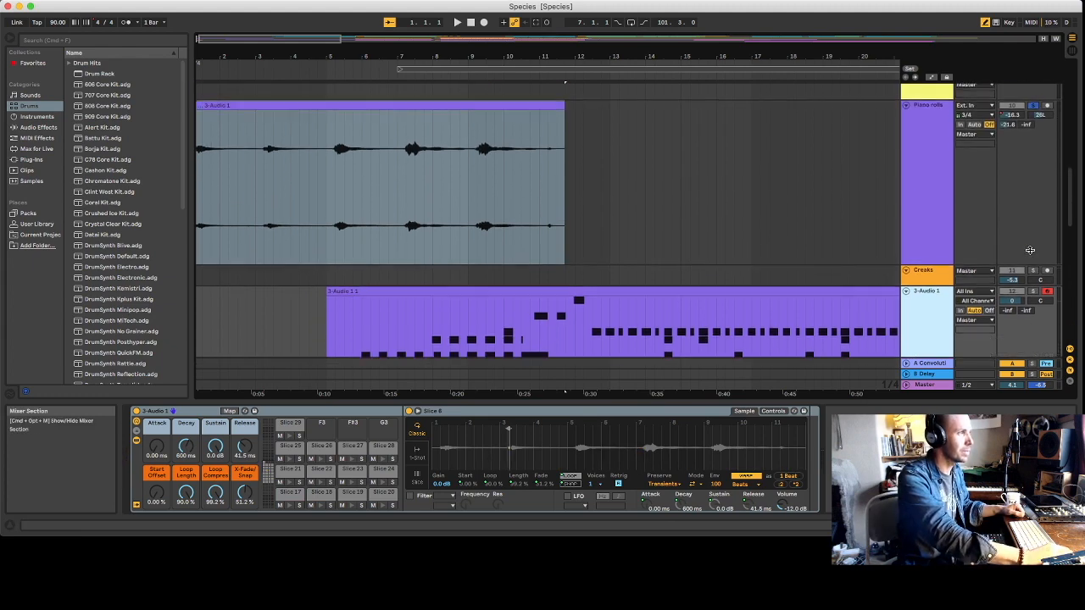
pyautogui.scroll(1, 1030, 250)
pyautogui.scroll(-3, 1034, 248)
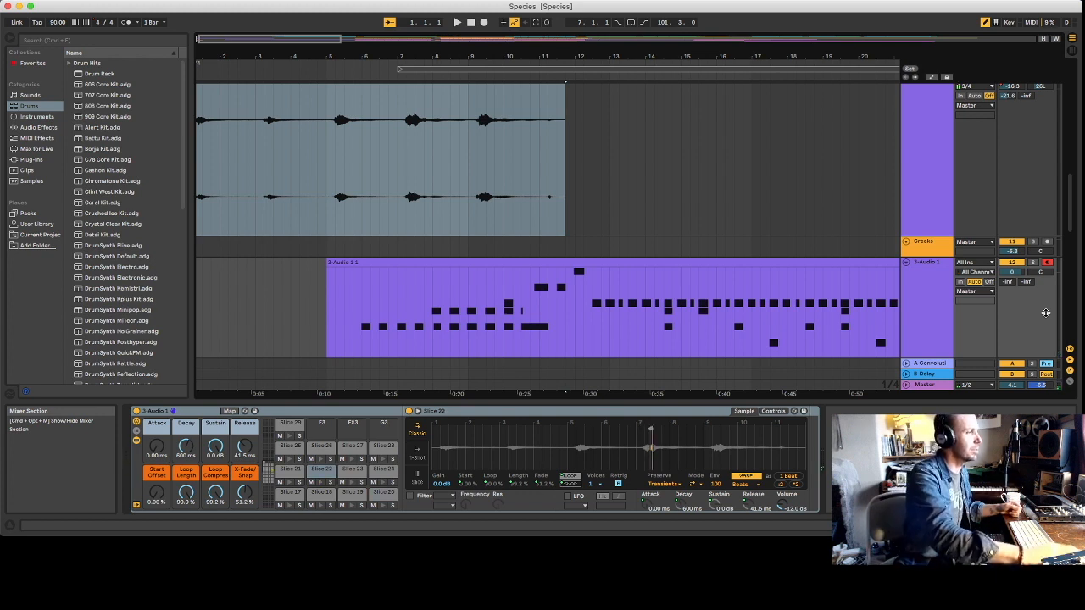
# Solo the 3-Audio 1 MIDI track and listen to its sliced piano pattern from bar 6.
pyautogui.click(1036, 264)
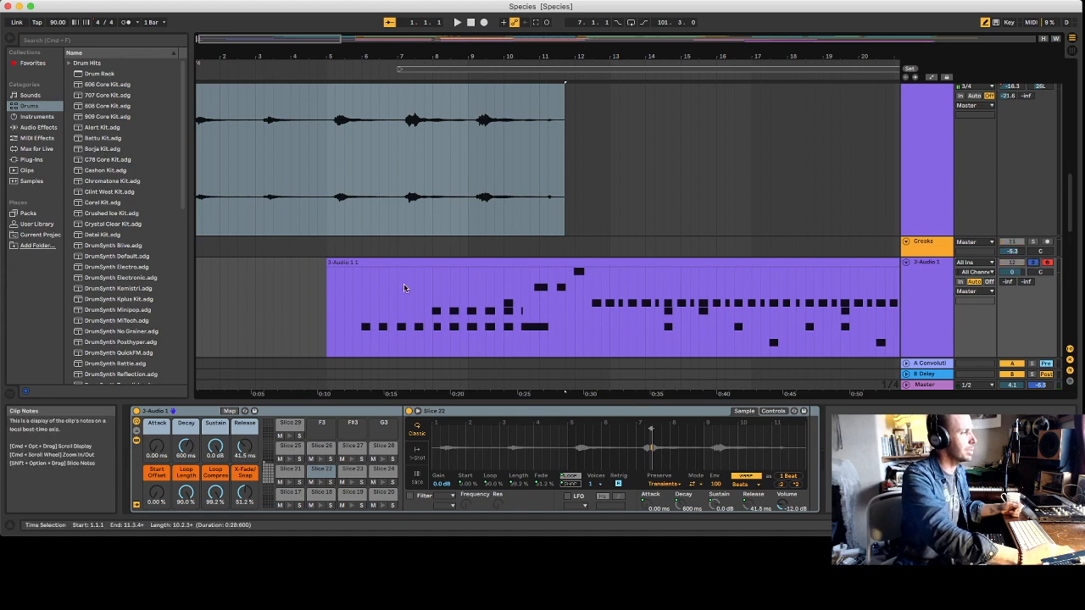
pyautogui.click(362, 301)
pyautogui.press('space')
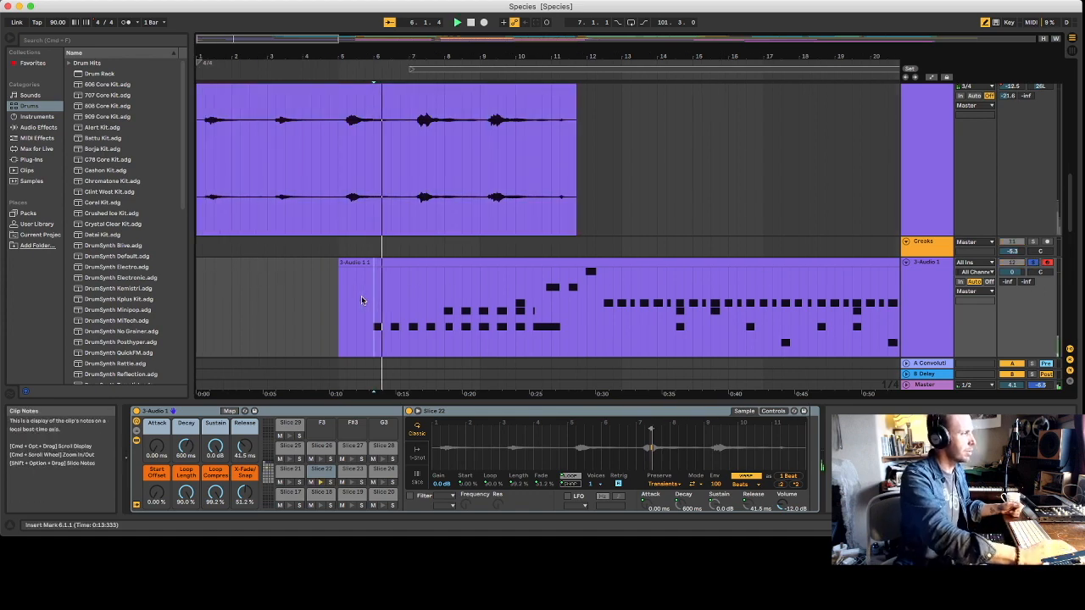
pyautogui.hscroll(3, 384, 292)
pyautogui.scroll(-1, 384, 292)
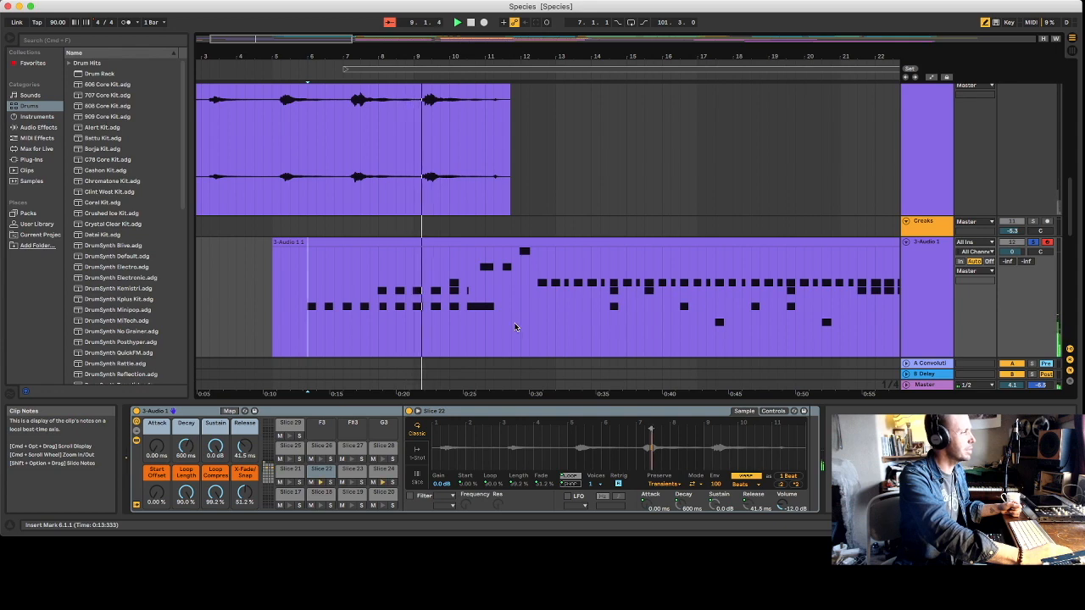
pyautogui.hscroll(2, 494, 320)
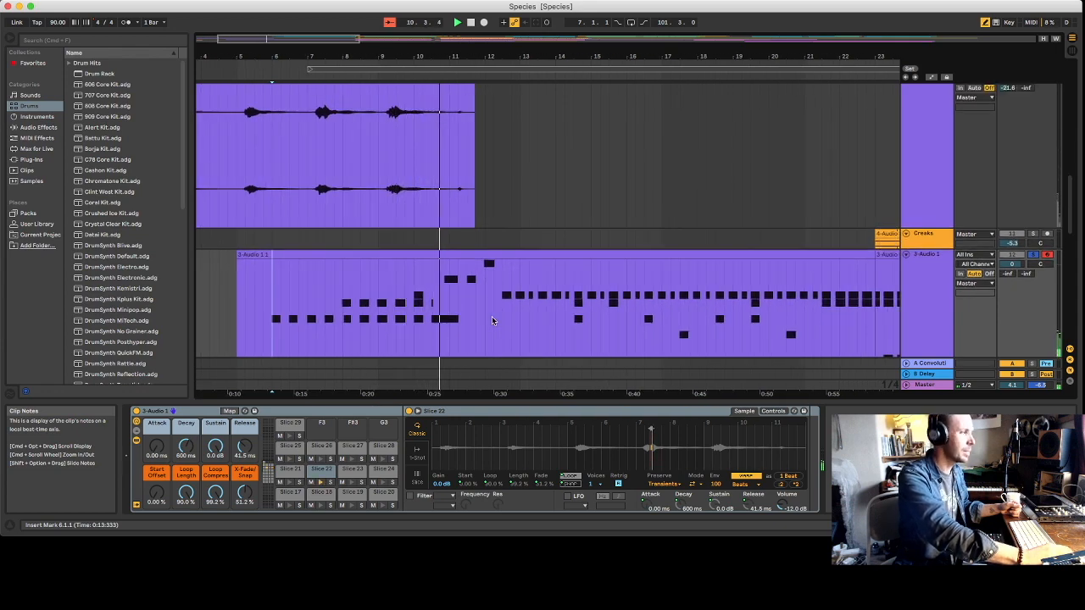
pyautogui.hscroll(1, 491, 321)
pyautogui.hscroll(2, 492, 320)
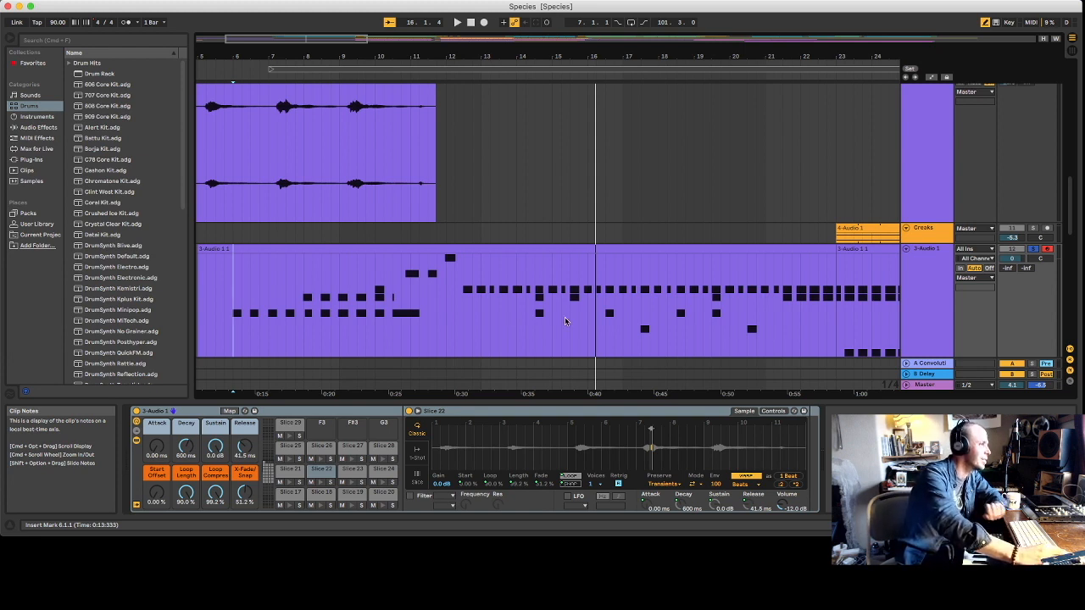
# Examine the Simpler controls of Slice 23 and Slice 24 in the drum rack, including the random pan amount.
pyautogui.click(594, 330)
pyautogui.hscroll(3, 593, 330)
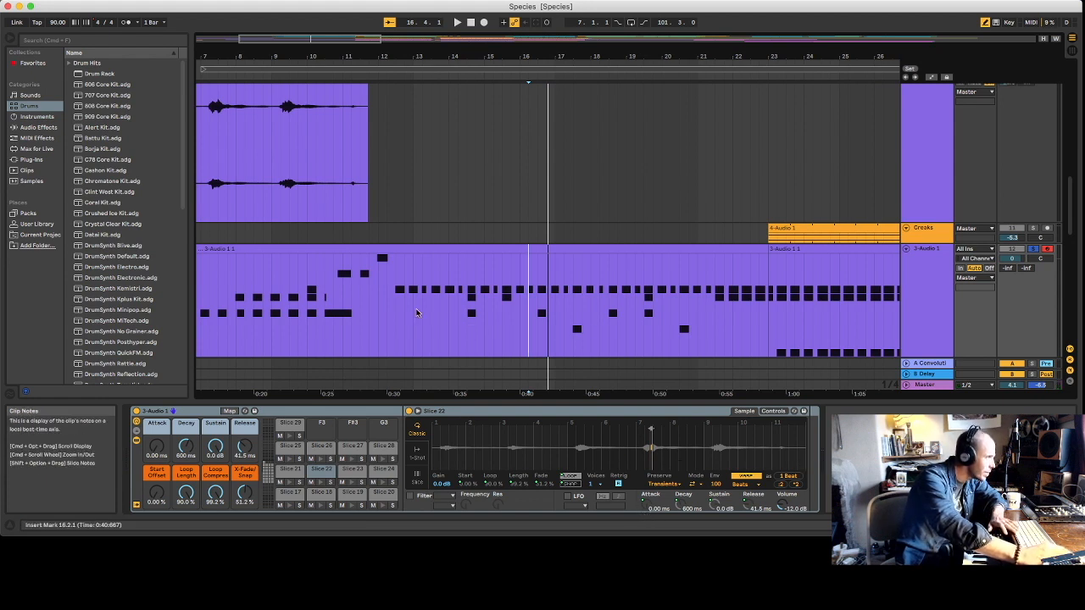
pyautogui.click(356, 472)
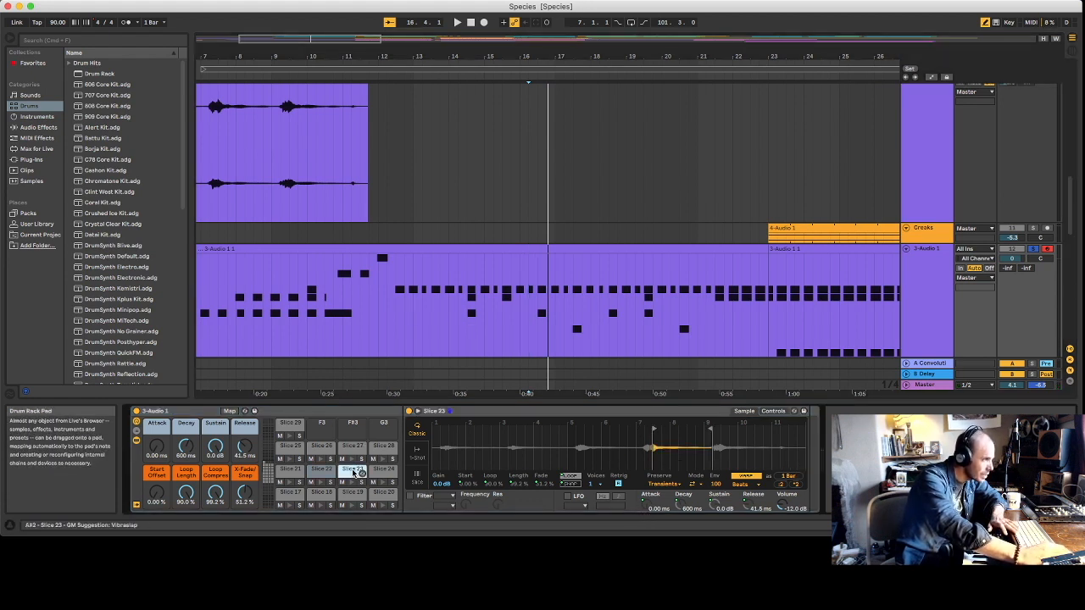
pyautogui.click(775, 412)
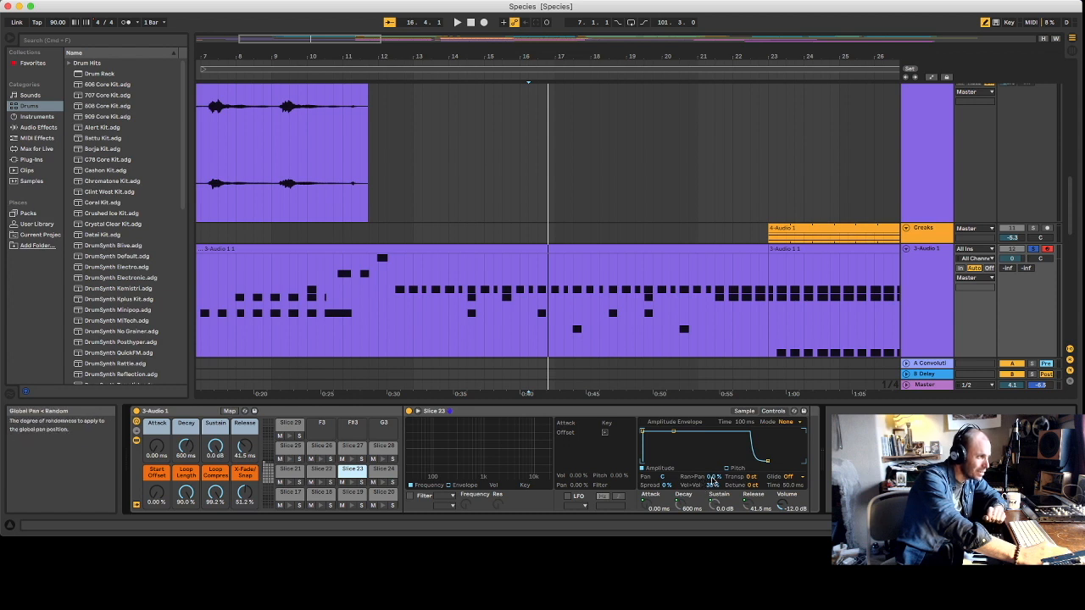
pyautogui.click(383, 471)
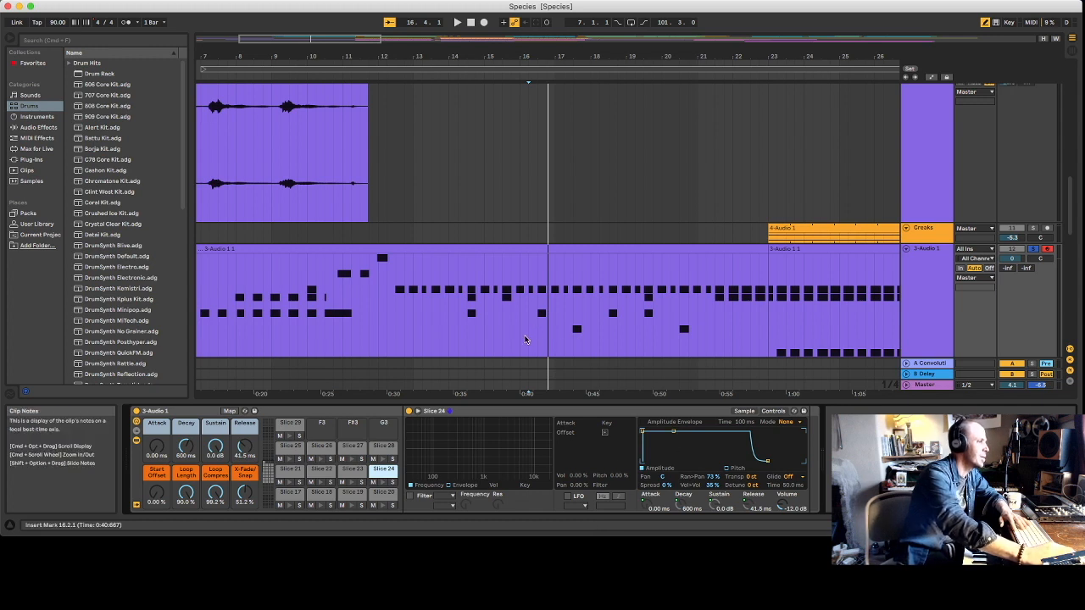
# Play the soloed 3-Audio 1 track from bar 16 and from bar 23, turning on the metronome.
pyautogui.press('space')
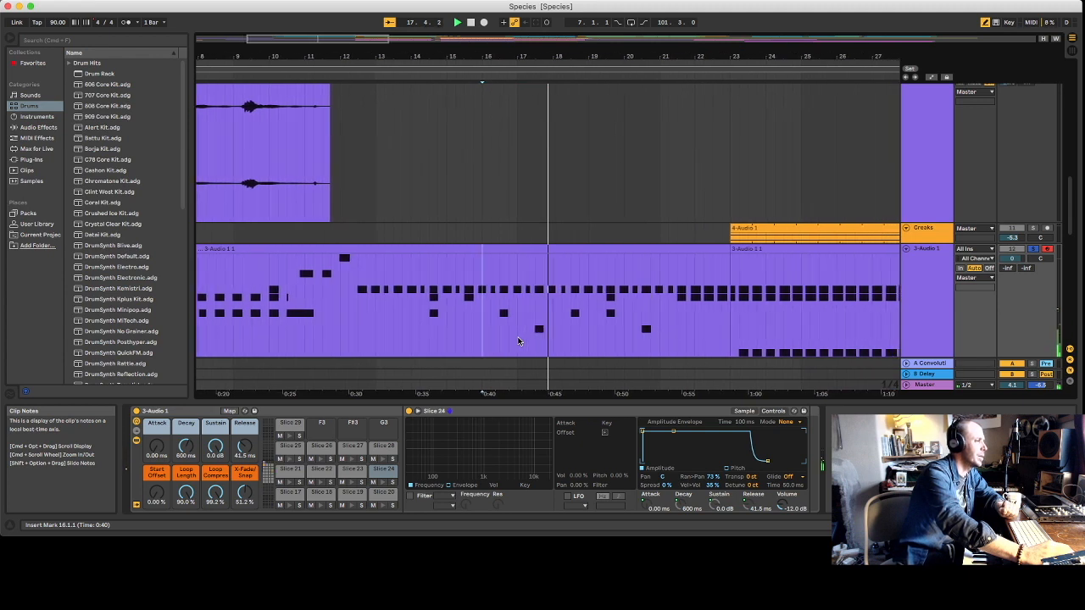
pyautogui.press('space')
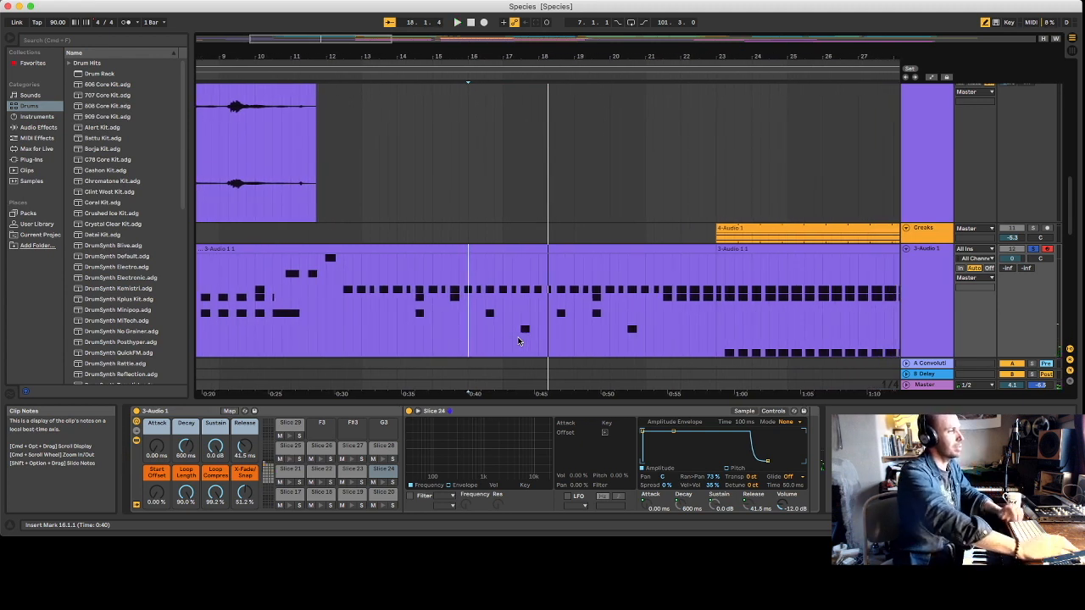
pyautogui.click(717, 322)
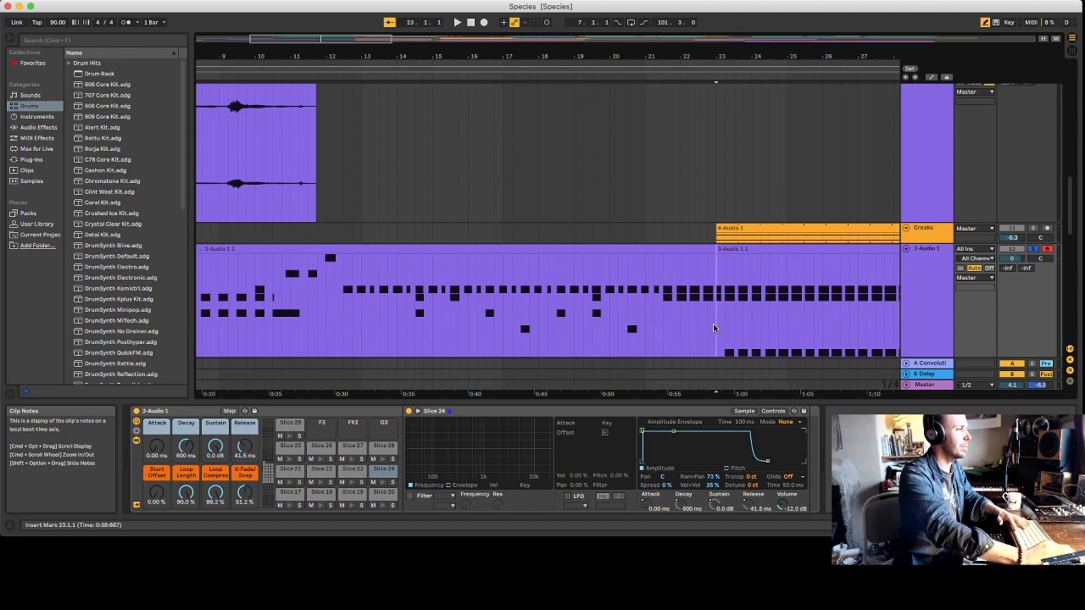
pyautogui.hscroll(3, 712, 323)
pyautogui.scroll(-5, 565, 322)
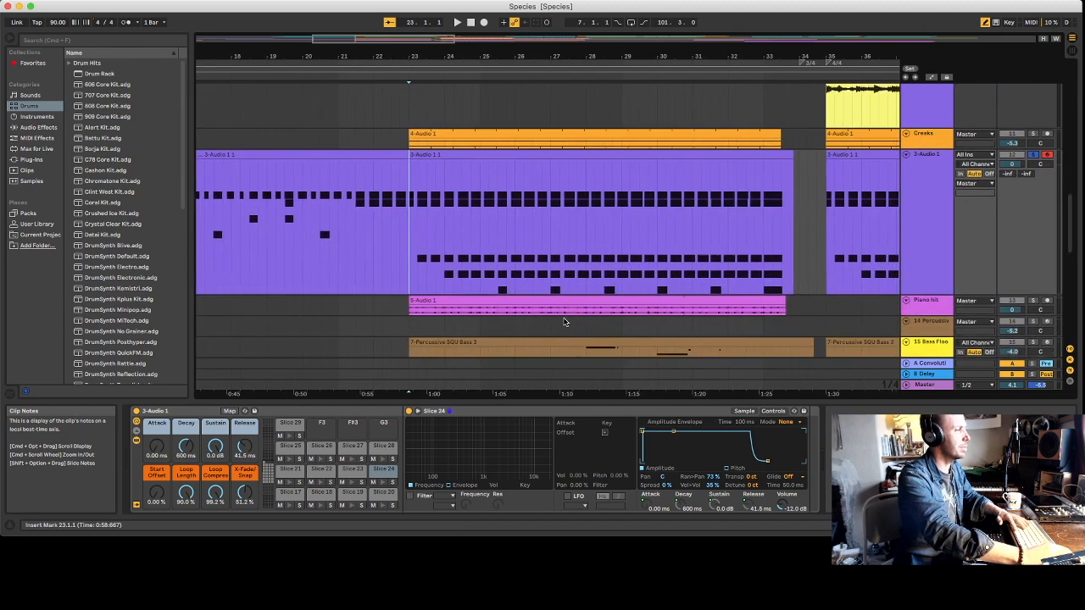
pyautogui.press('space')
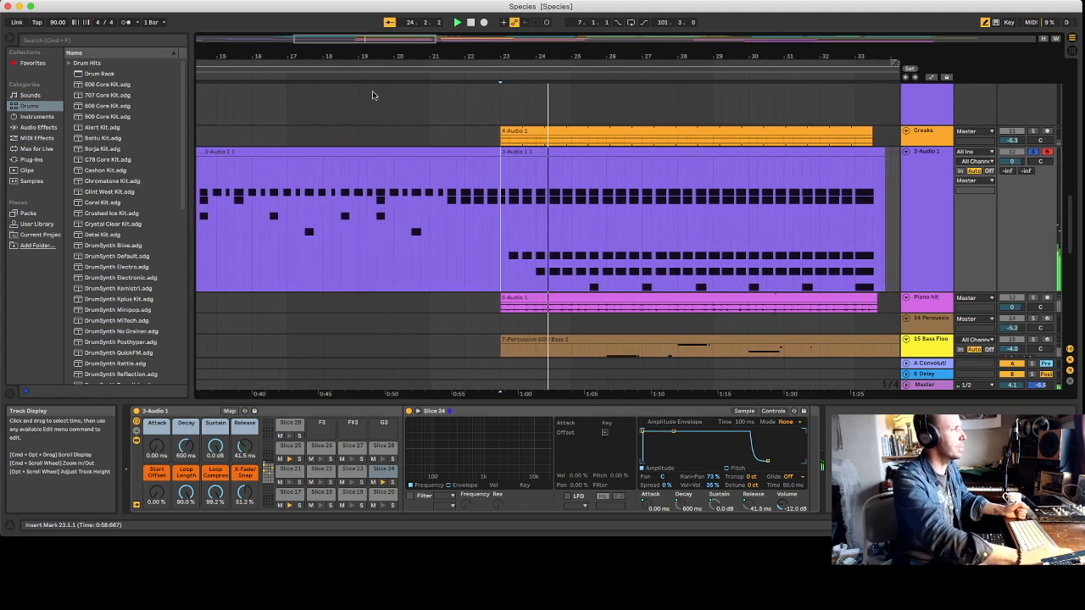
pyautogui.click(125, 23)
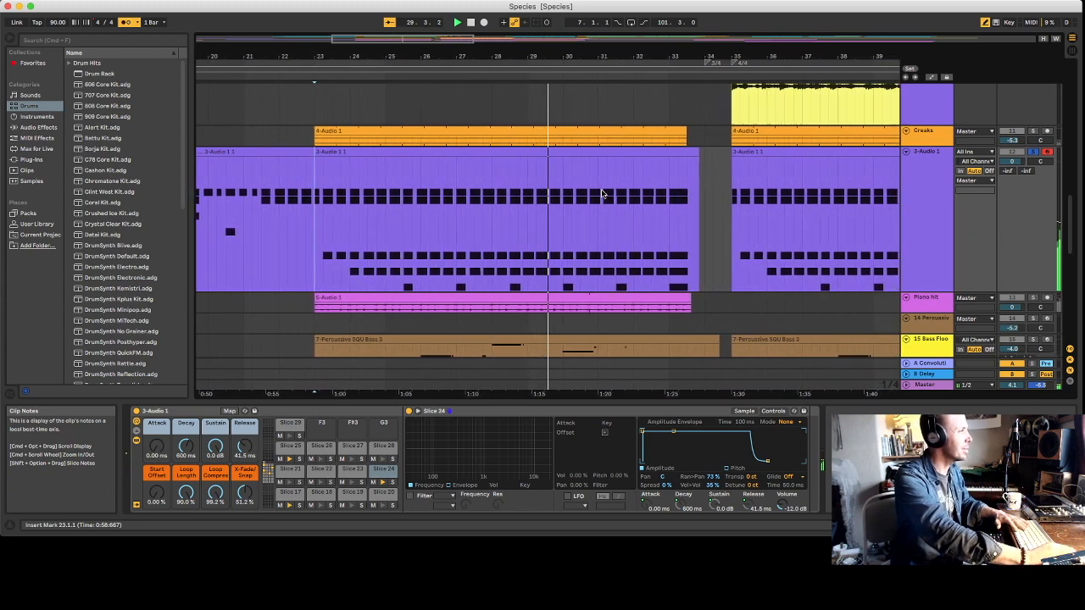
# Unsolo the 3-Audio 1 track and show the devices of the Piano hit track.
pyautogui.scroll(-2, 669, 182)
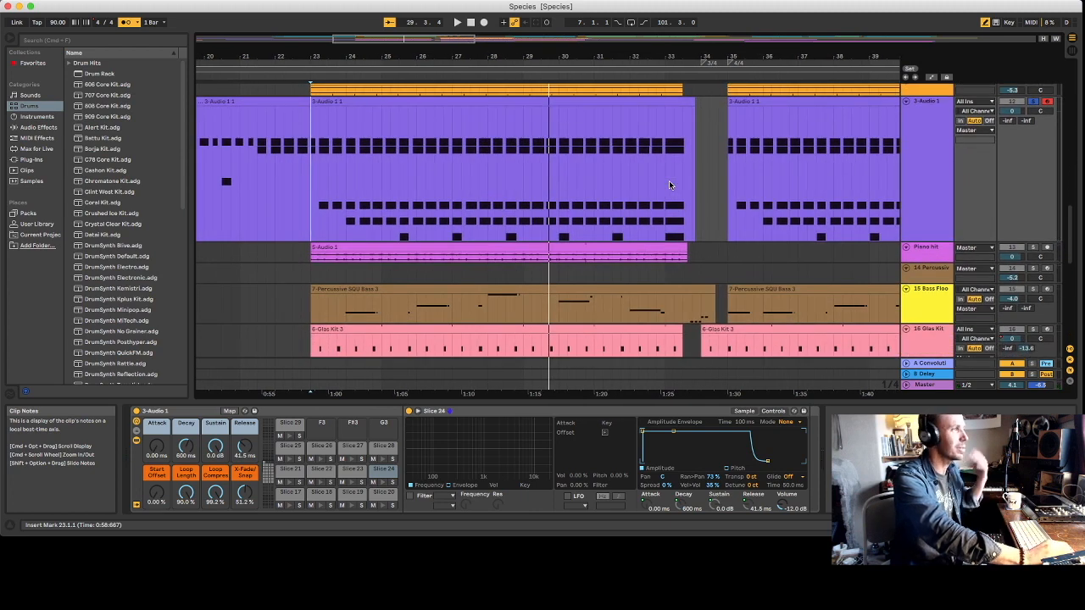
pyautogui.scroll(-1, 669, 181)
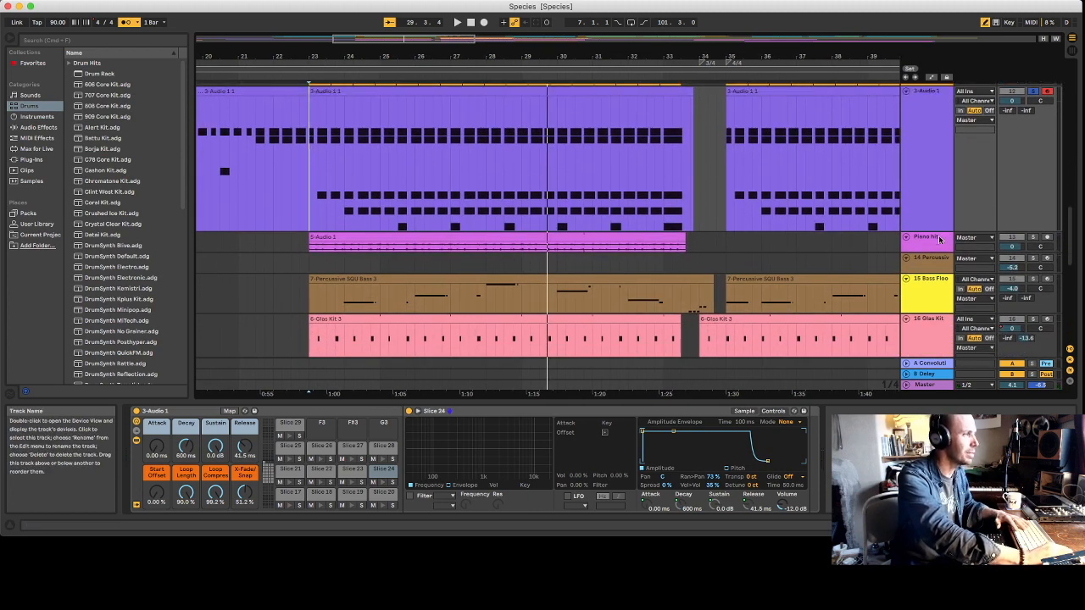
pyautogui.click(1036, 94)
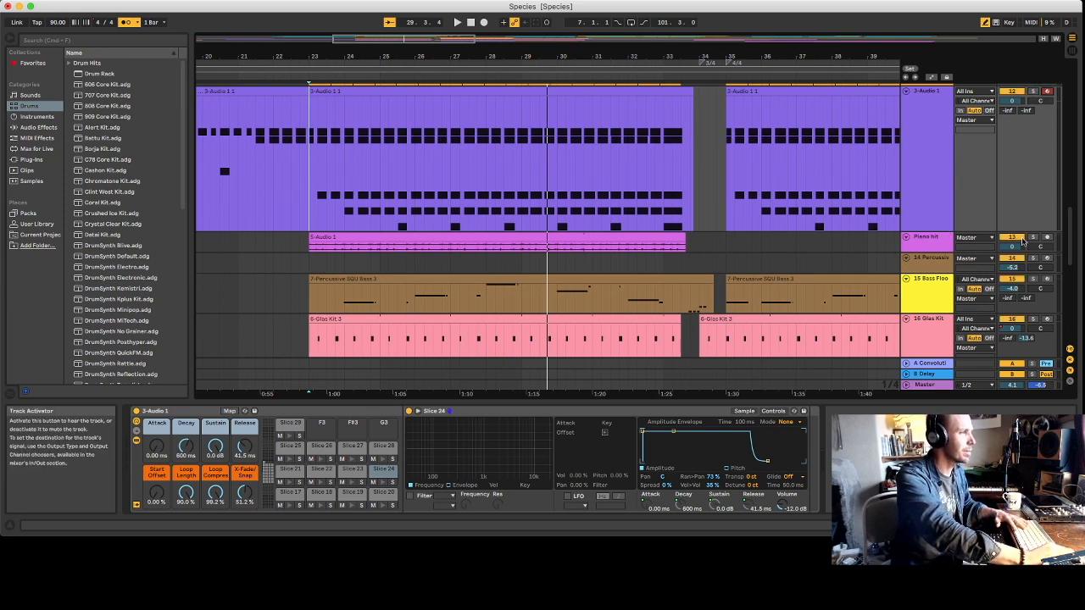
pyautogui.click(935, 238)
# Open the Piano hit track's 5-Audio 1 clip from the Session View in the clip editor.
pyautogui.press('Tab')
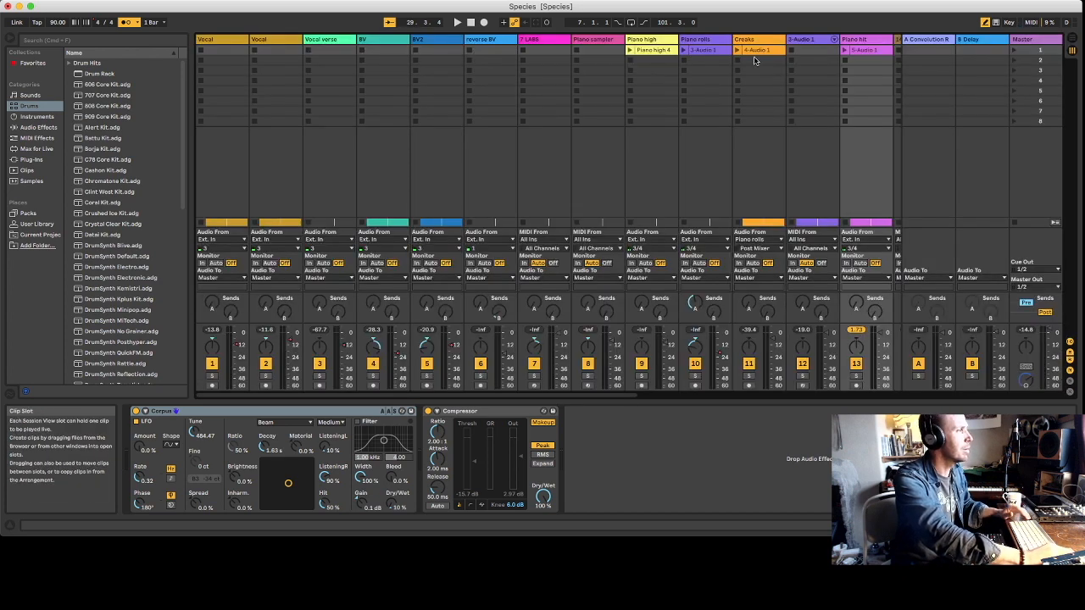
pyautogui.click(858, 42)
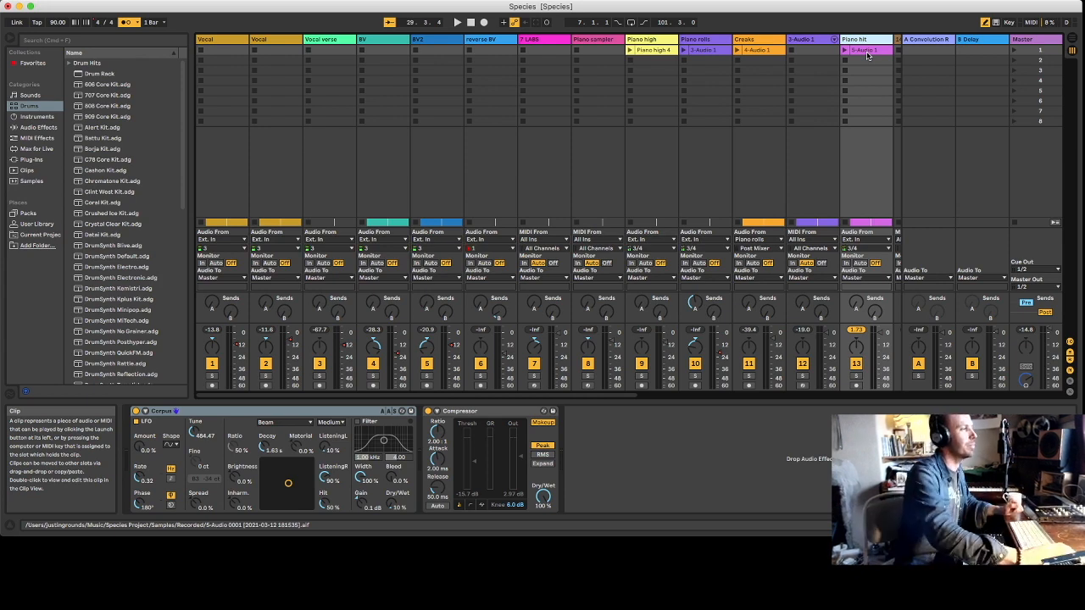
pyautogui.doubleClick(865, 50)
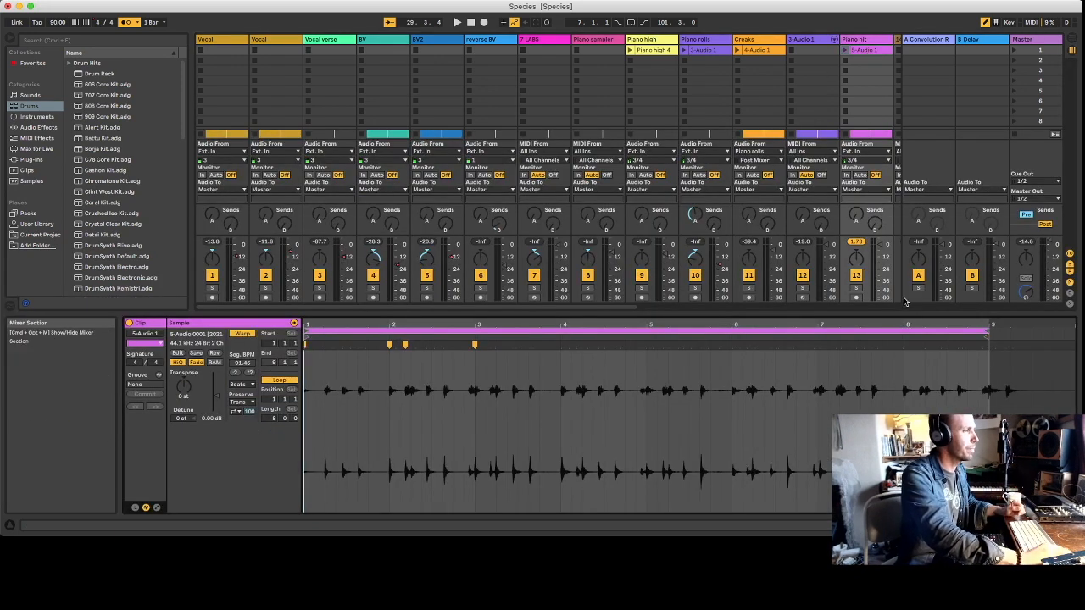
# Return to the Arrangement View and place the insert marker at bar 111, past the end of the clips.
pyautogui.press('Tab')
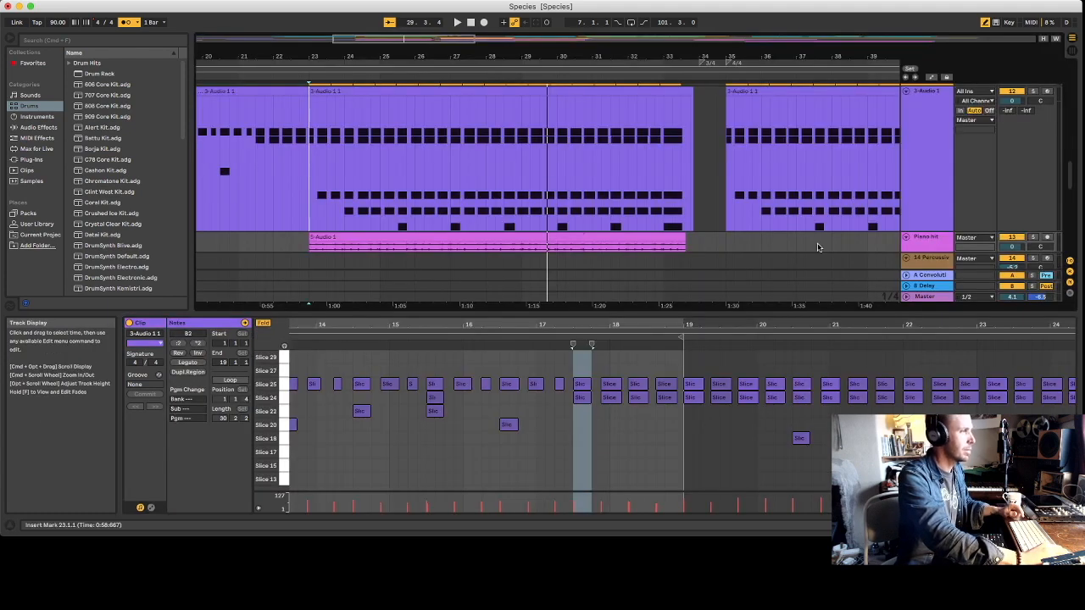
pyautogui.press('-')
pyautogui.click(762, 172)
pyautogui.click(865, 128)
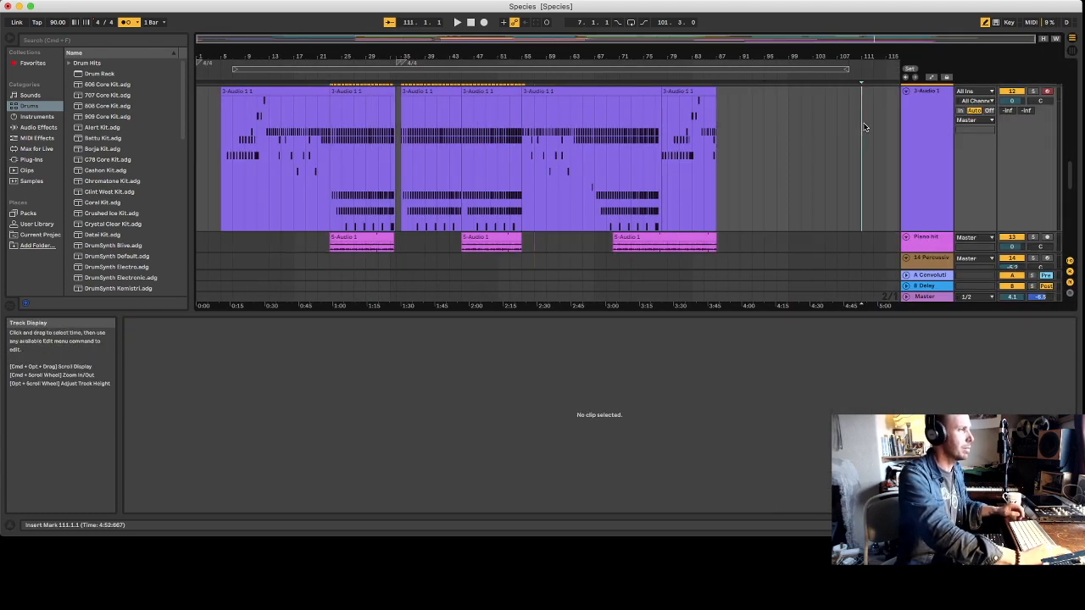
# Solo the Piano hit track in the Session View.
pyautogui.press('Tab')
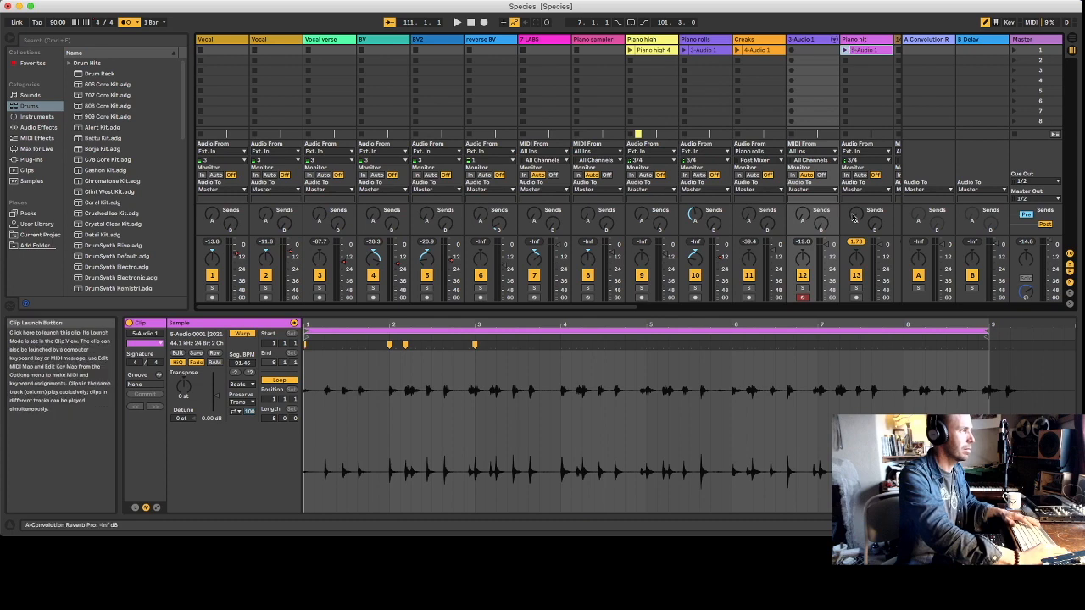
pyautogui.click(856, 288)
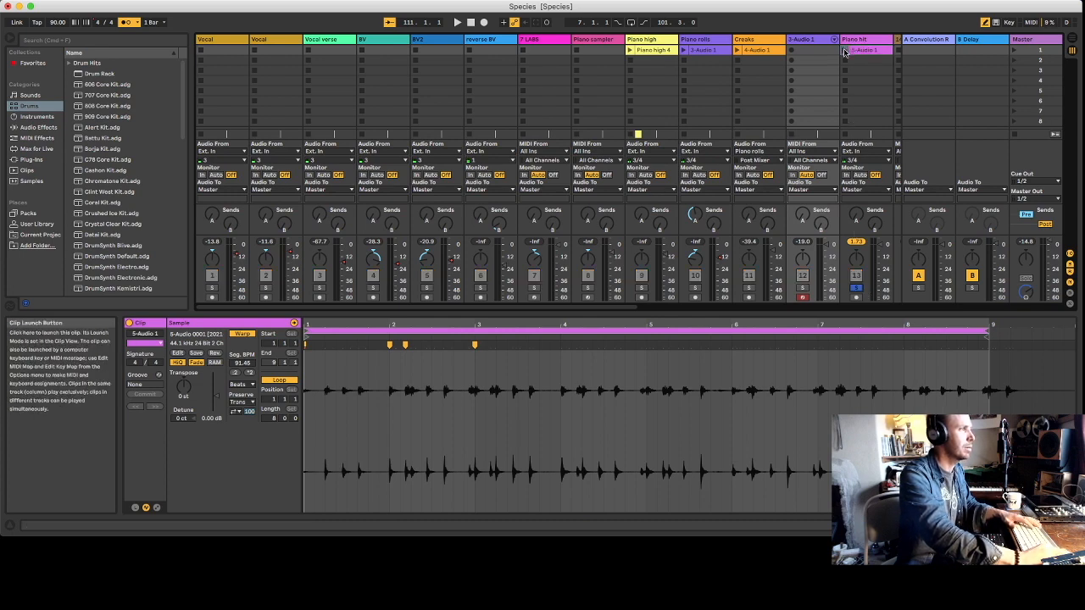
# Launch the Piano hit track's 5-Audio 1 clip and show the track's devices, comparing the sound with Corpus bypassed and active.
pyautogui.click(843, 51)
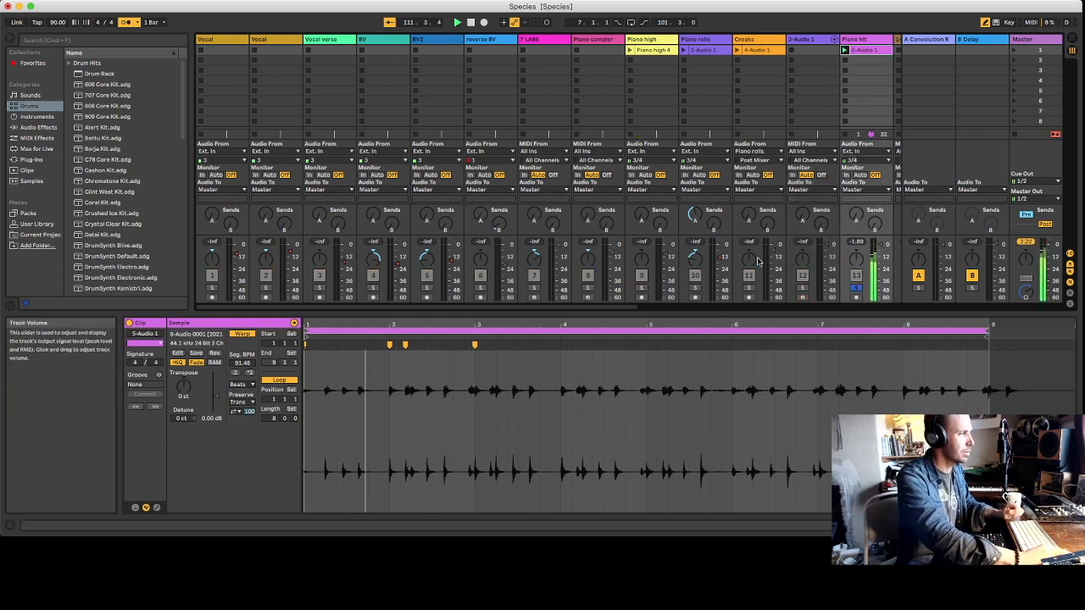
pyautogui.hotkey('shift', 'Tab')
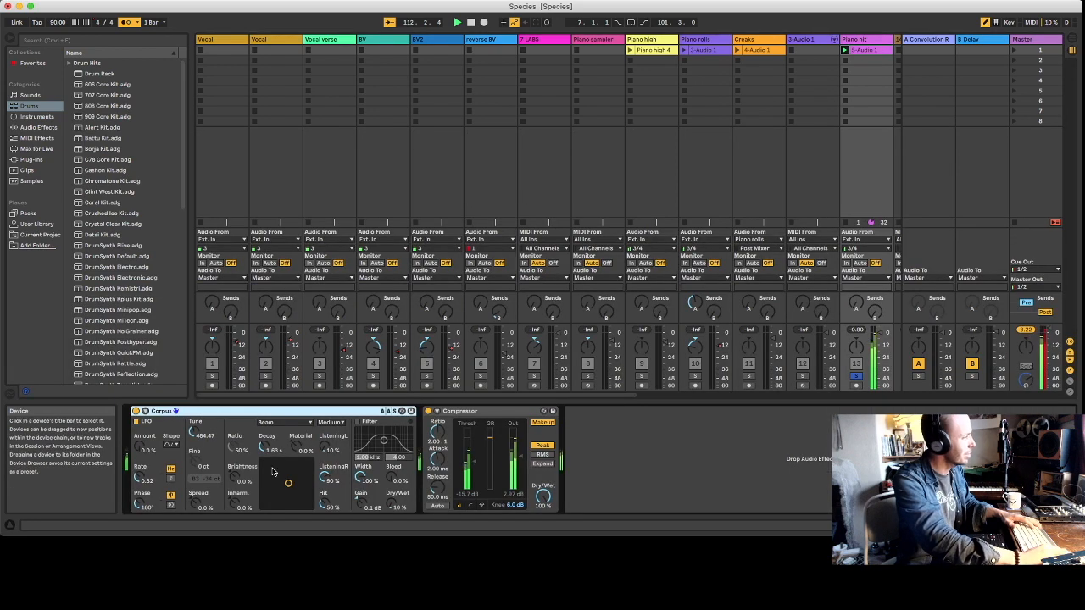
pyautogui.click(136, 411)
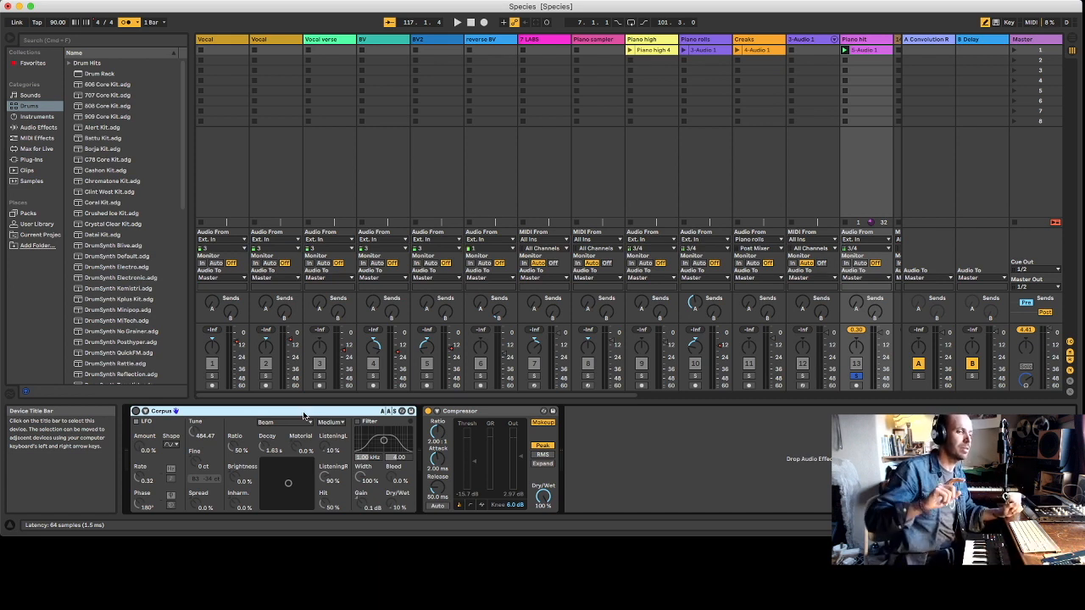
pyautogui.click(136, 411)
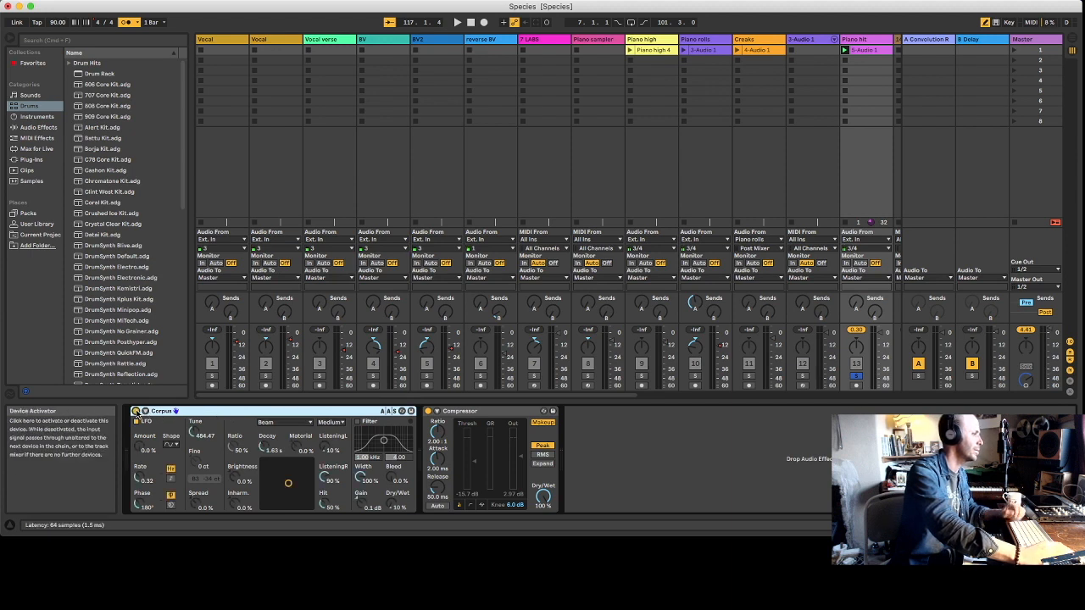
# Play the Piano hit clip while raising Corpus's Dry/Wet to 67% and bringing it back down.
pyautogui.press('space')
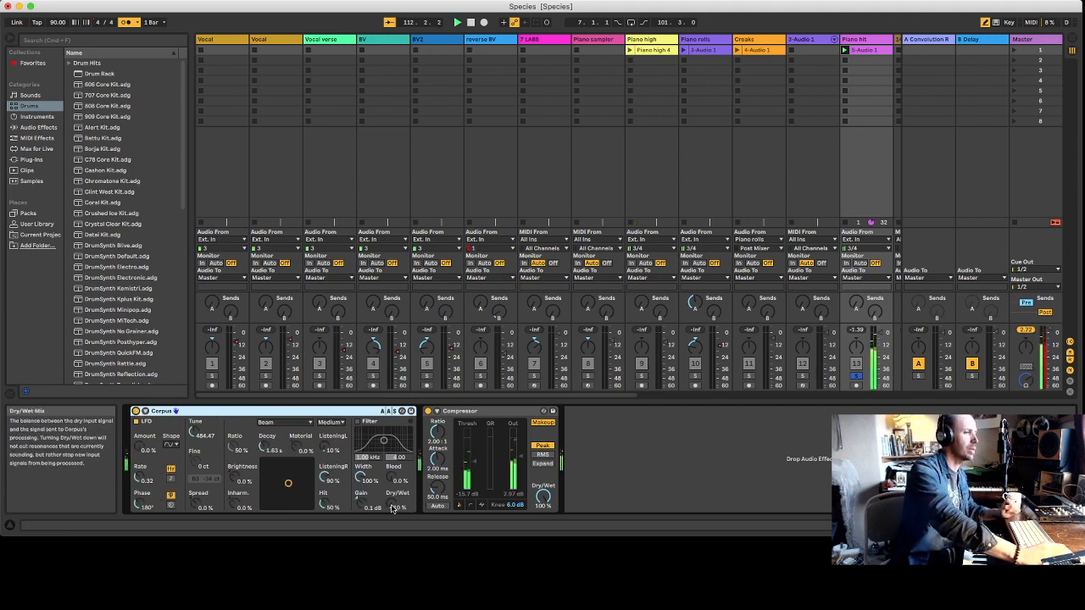
pyautogui.moveTo(391, 507); pyautogui.dragTo(391, 475)
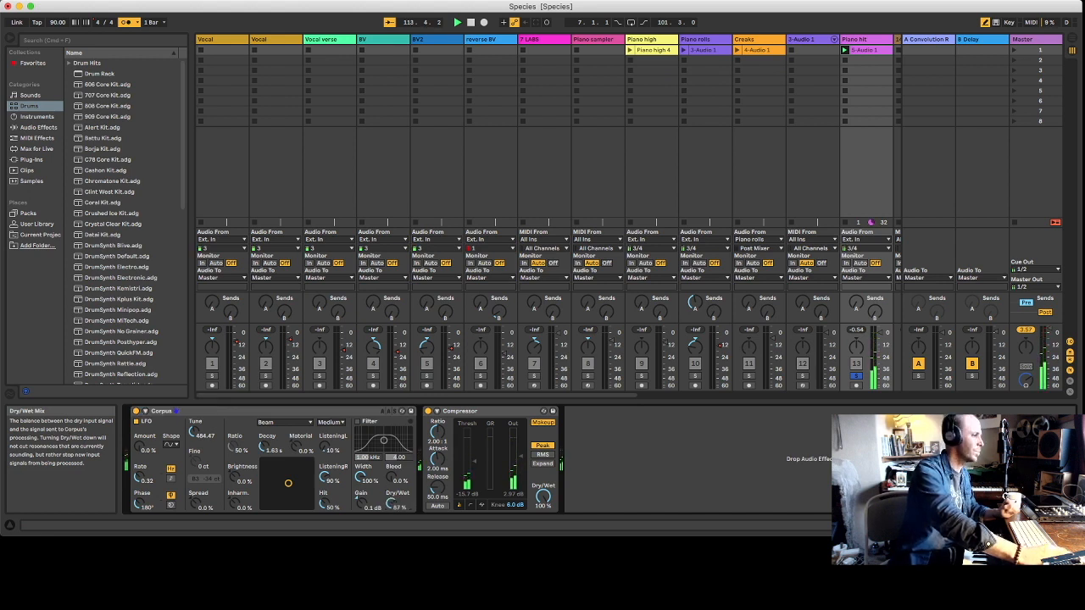
pyautogui.moveTo(391, 504); pyautogui.dragTo(392, 511)
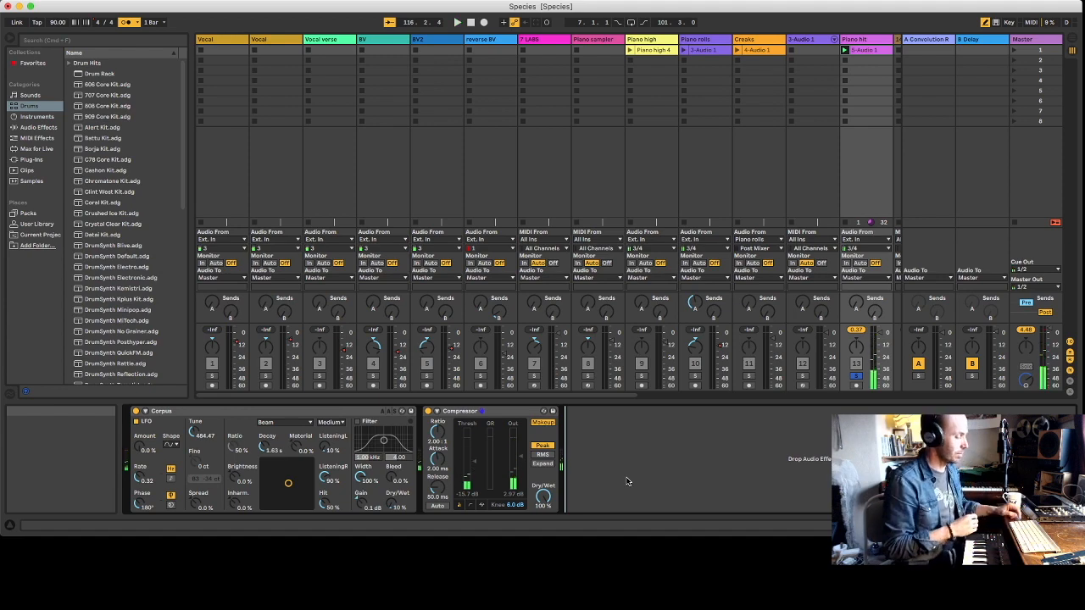
# Return to the Arrangement View, restore arrangement playback and place the insert marker at bar 23.
pyautogui.press('Tab')
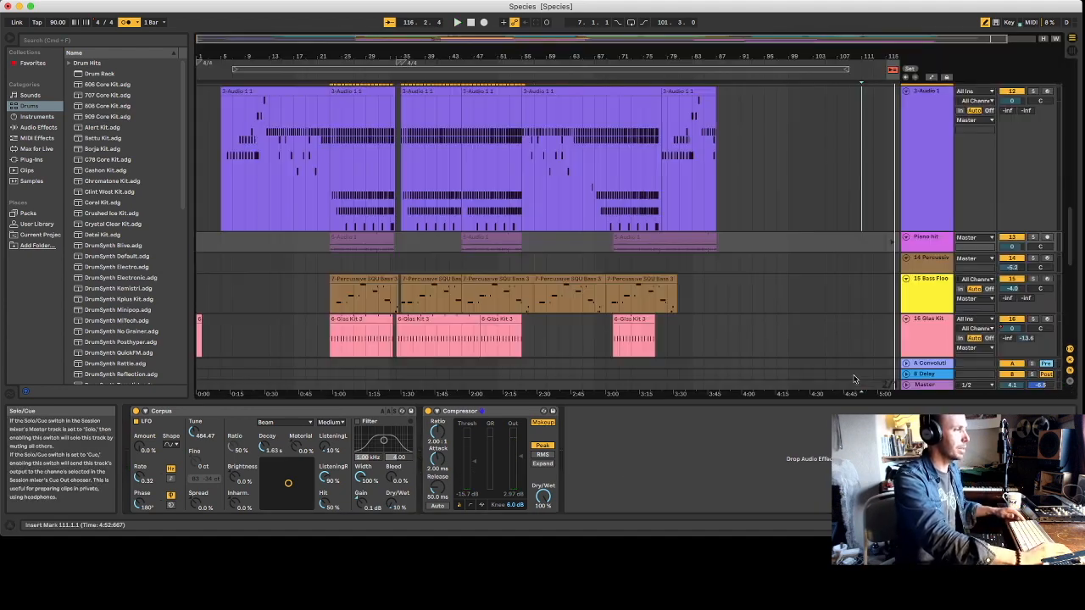
pyautogui.click(891, 71)
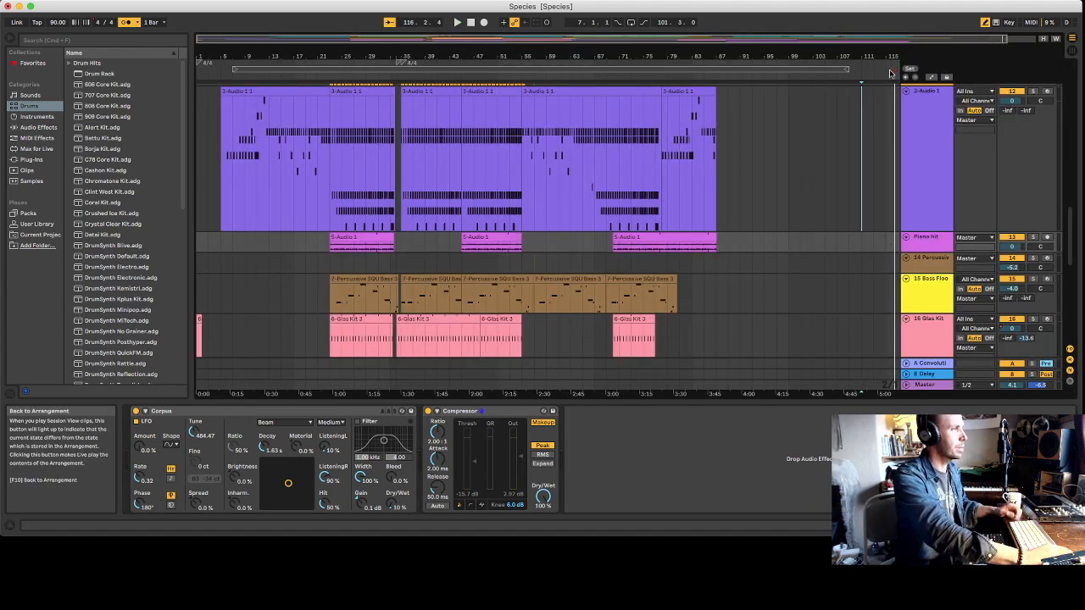
pyautogui.scroll(-3, 344, 246)
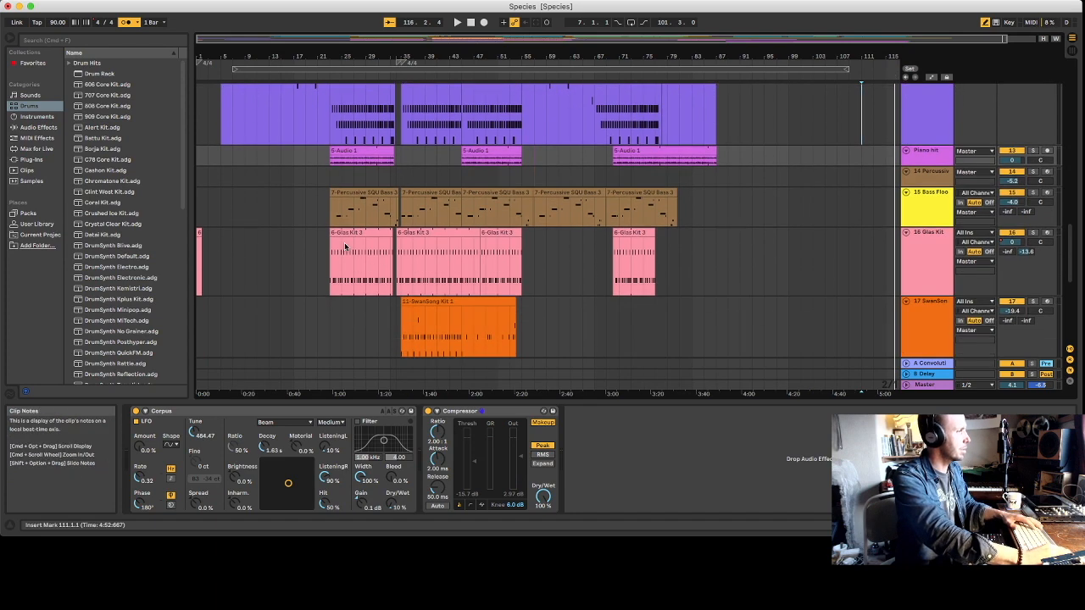
pyautogui.scroll(2, 342, 237)
pyautogui.click(330, 202)
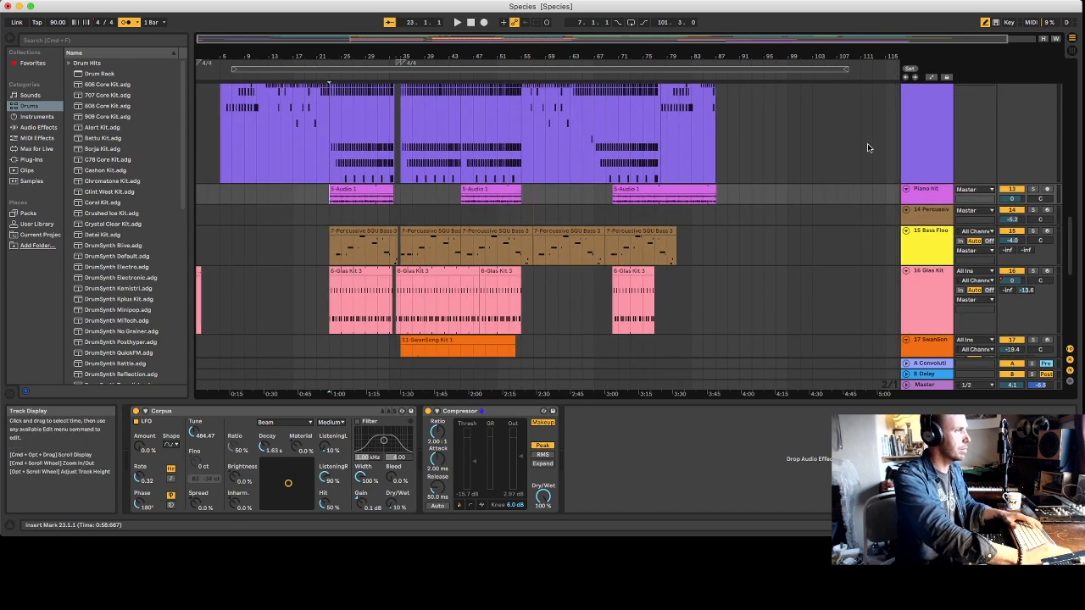
# Solo the Piano hit track together with 3-Audio 1 and audition both from bar 23.
pyautogui.scroll(2, 1036, 153)
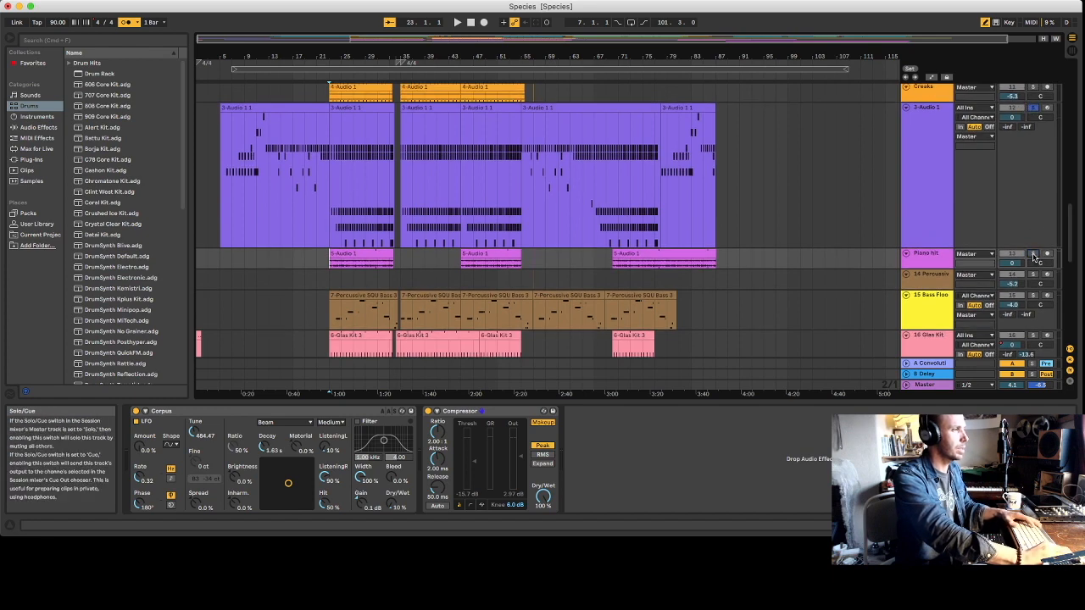
pyautogui.click(1034, 255)
pyautogui.press('space')
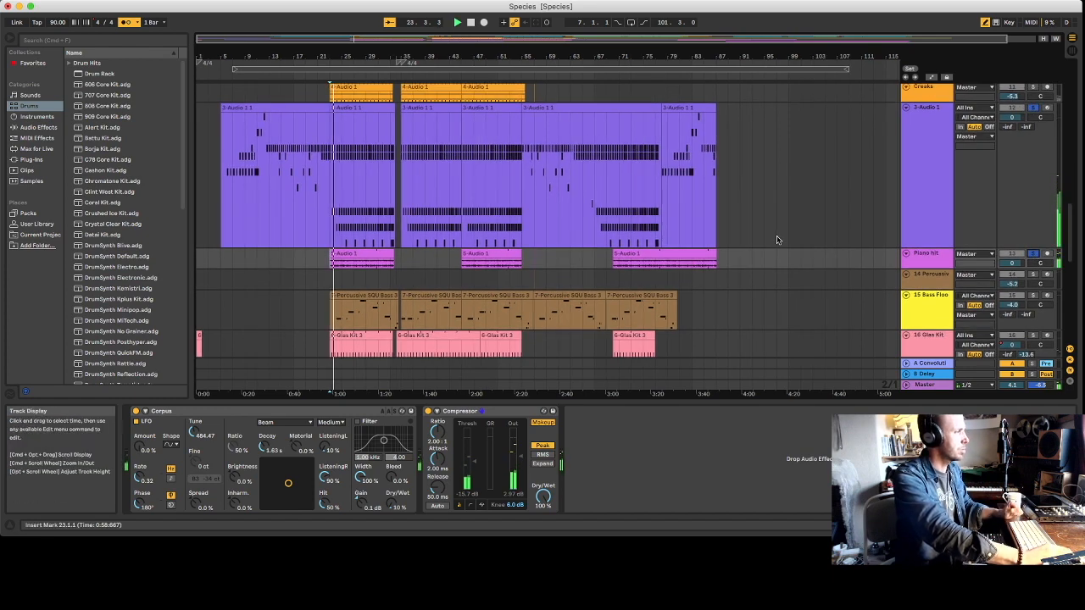
pyautogui.scroll(5, 805, 175)
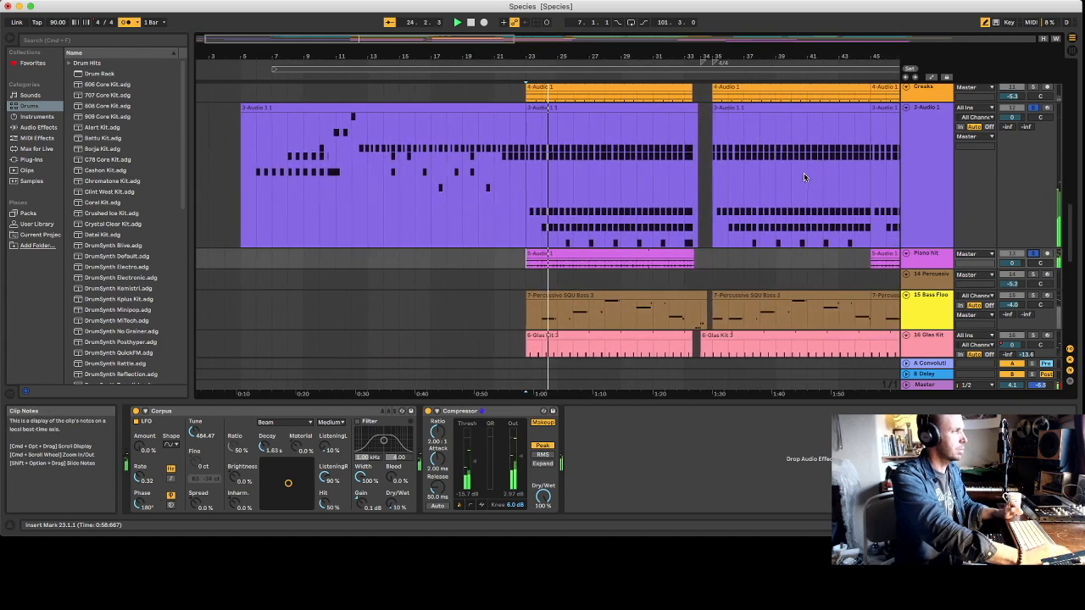
pyautogui.hscroll(5, 804, 176)
pyautogui.scroll(-3, 803, 176)
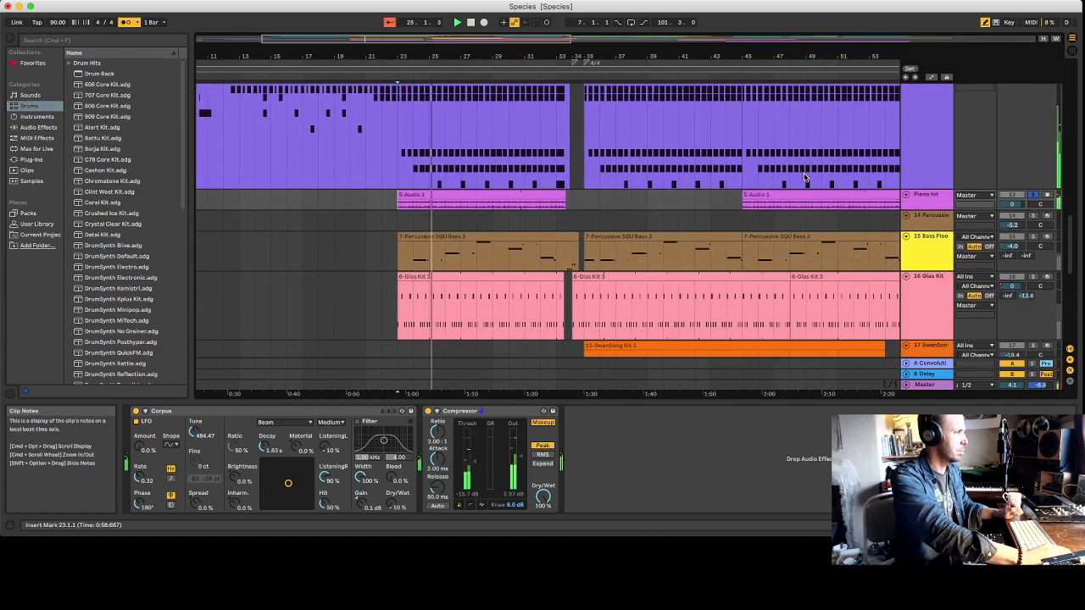
pyautogui.scroll(-2, 805, 177)
pyautogui.hscroll(1, 804, 177)
pyautogui.press('space')
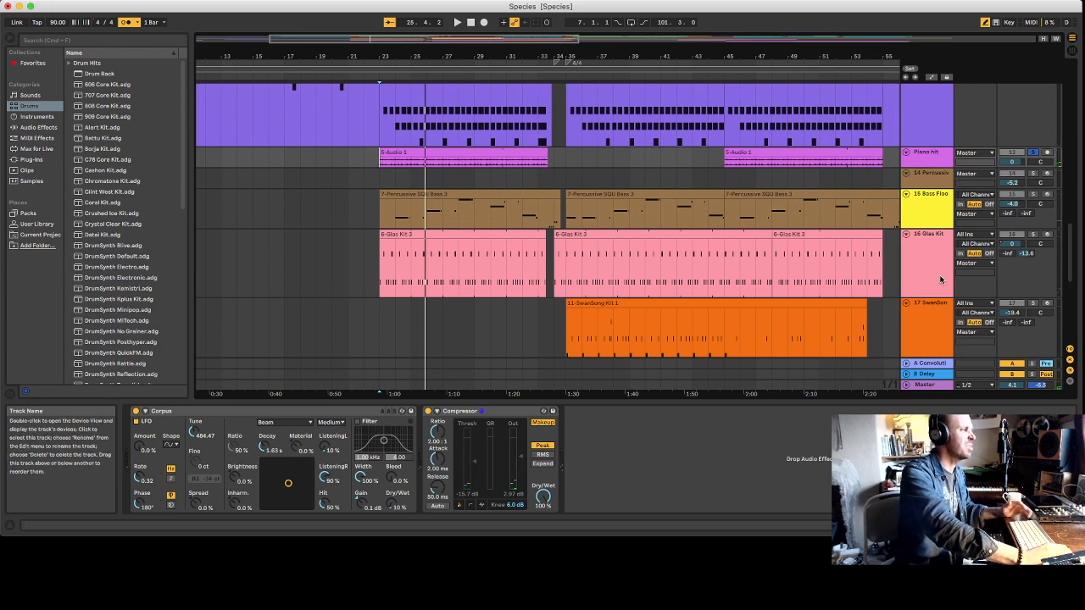
# Add the 16 Glas Kit track to the soloed tracks and play them from bar 23.
pyautogui.click(1033, 234)
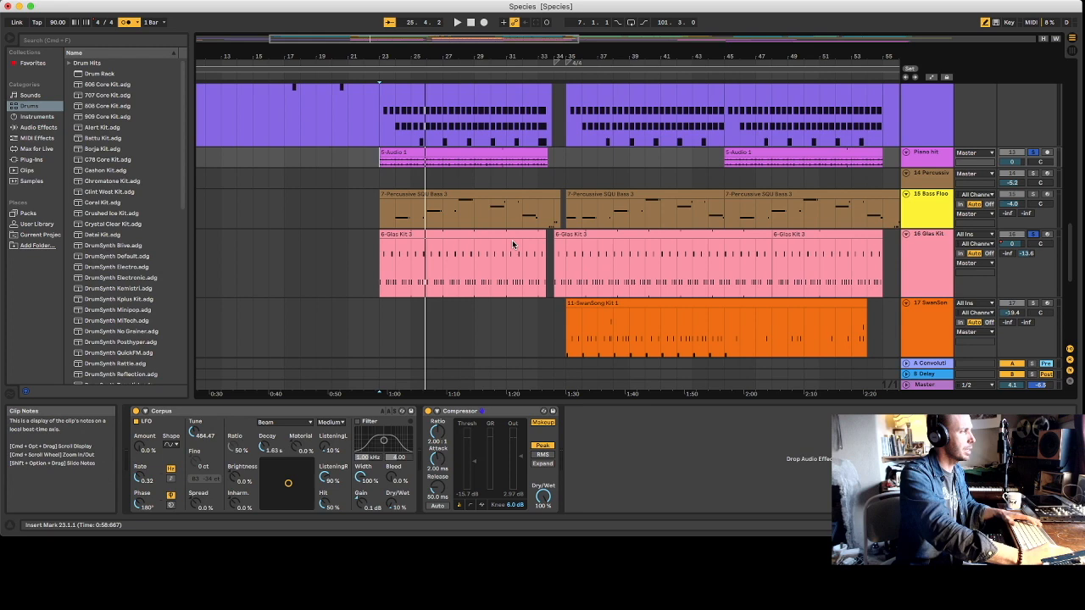
pyautogui.click(379, 282)
pyautogui.press('space')
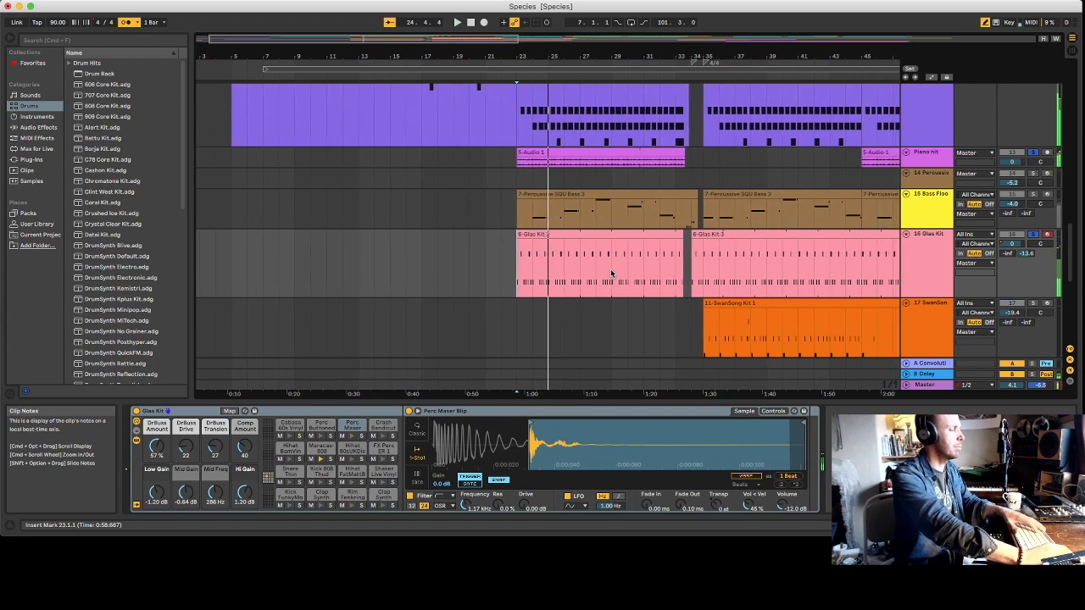
# Select the Glas Kit track and replay the soloed tracks from bar 23, following their clips up close.
pyautogui.click(1041, 278)
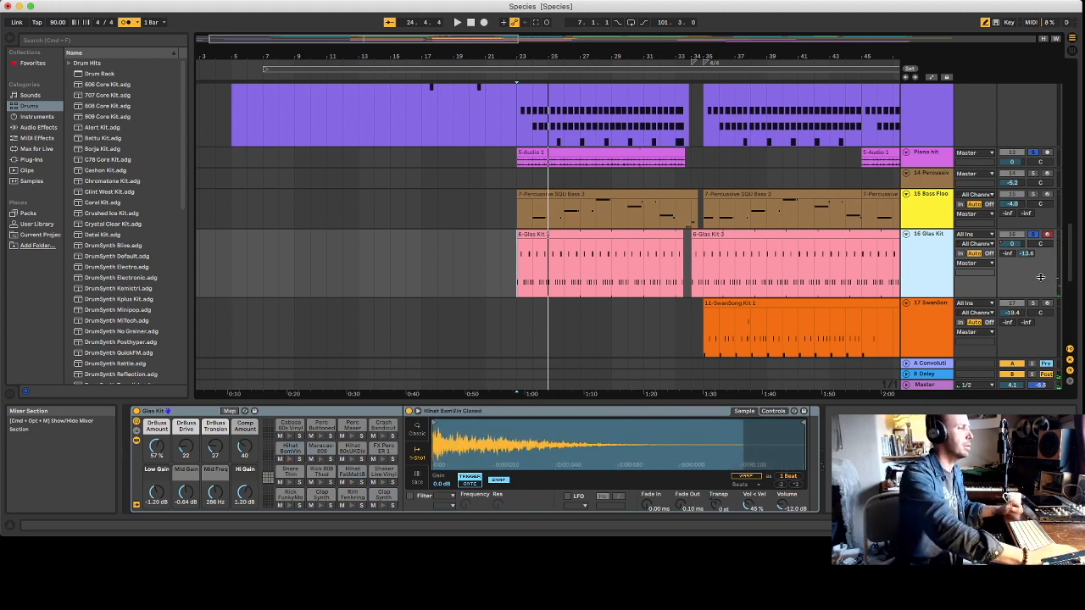
pyautogui.press('space')
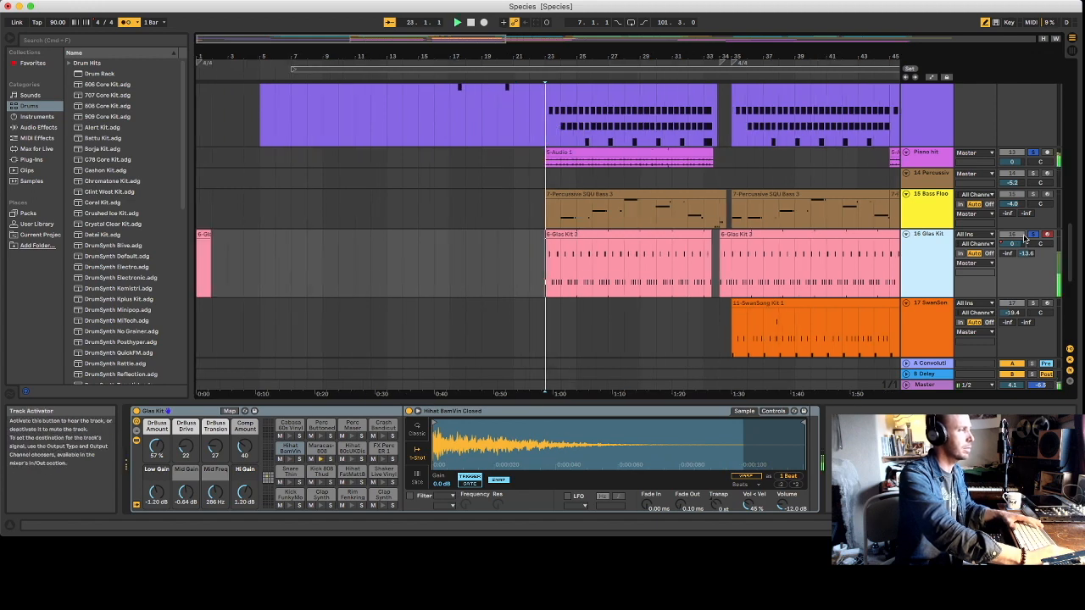
pyautogui.scroll(5, 507, 230)
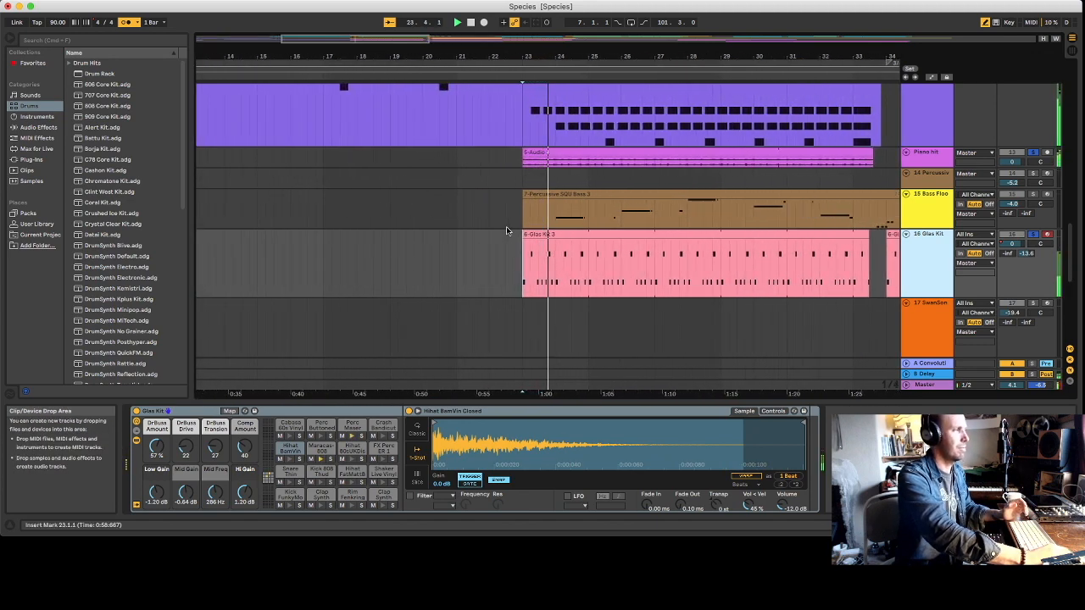
pyautogui.scroll(2, 506, 226)
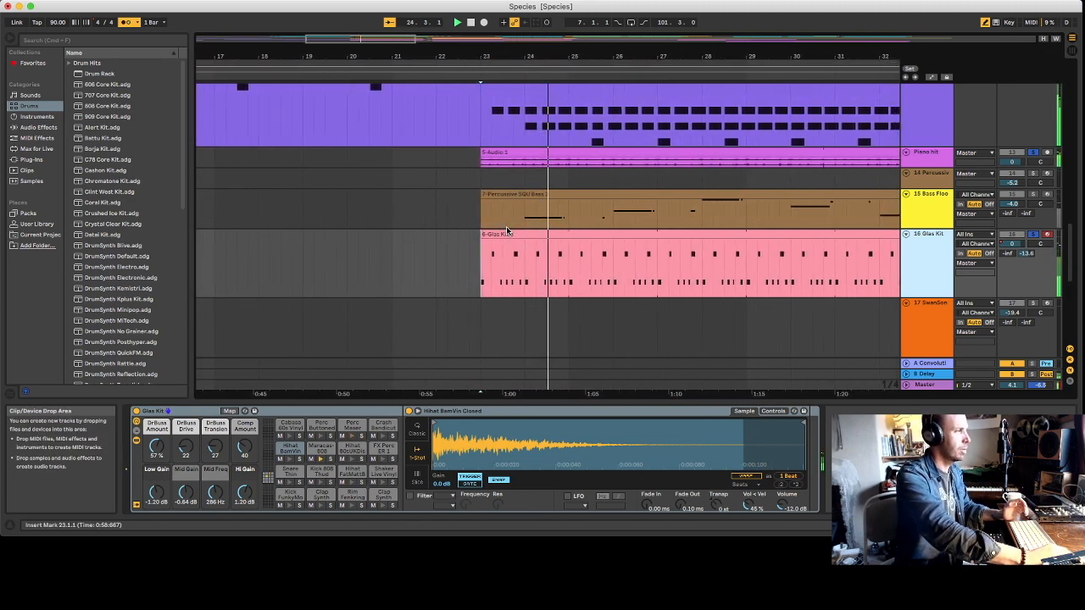
pyautogui.scroll(-2, 507, 230)
pyautogui.hscroll(3, 507, 229)
pyautogui.scroll(1, 507, 228)
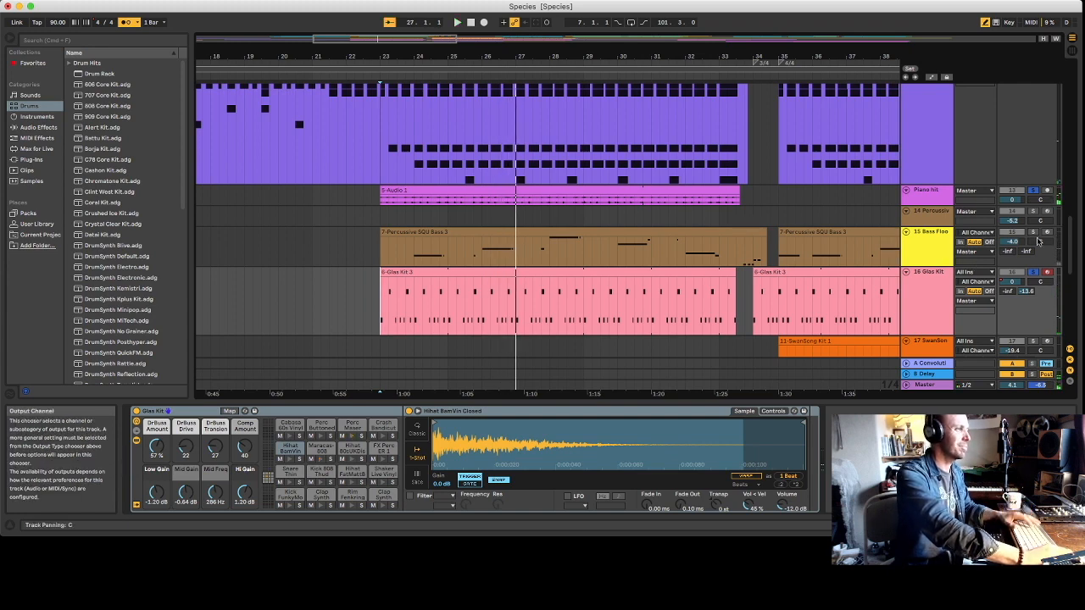
# Add track 15, the bass track above Glas Kit, to the soloed tracks and audition them together.
pyautogui.keyDown('super'); pyautogui.click(1033, 232); pyautogui.keyUp('super')
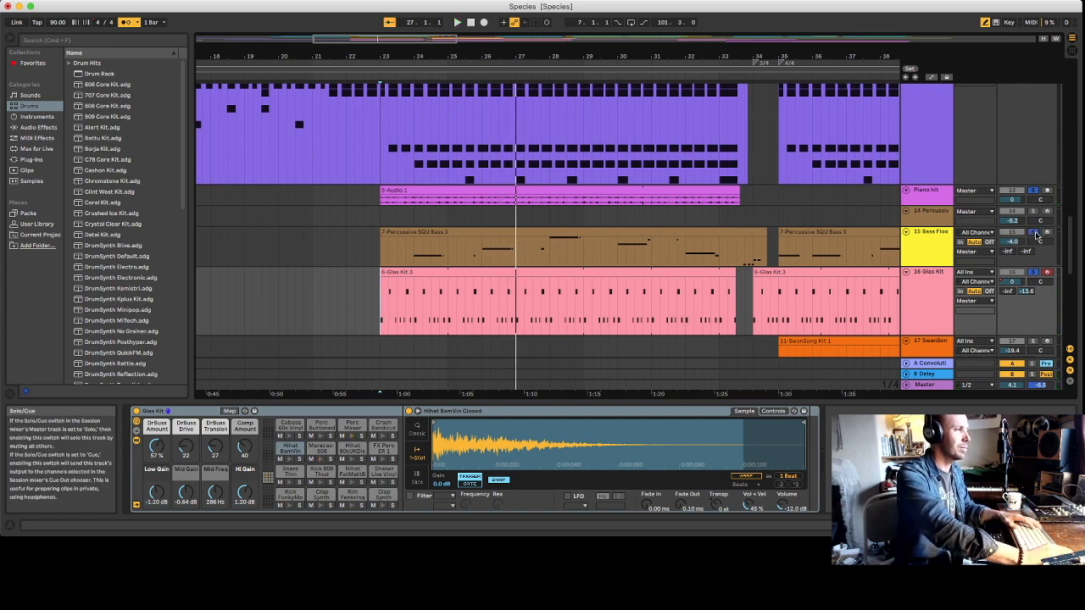
pyautogui.press('space')
pyautogui.keyDown('super'); pyautogui.scroll(6, 555, 297); pyautogui.keyUp('super')
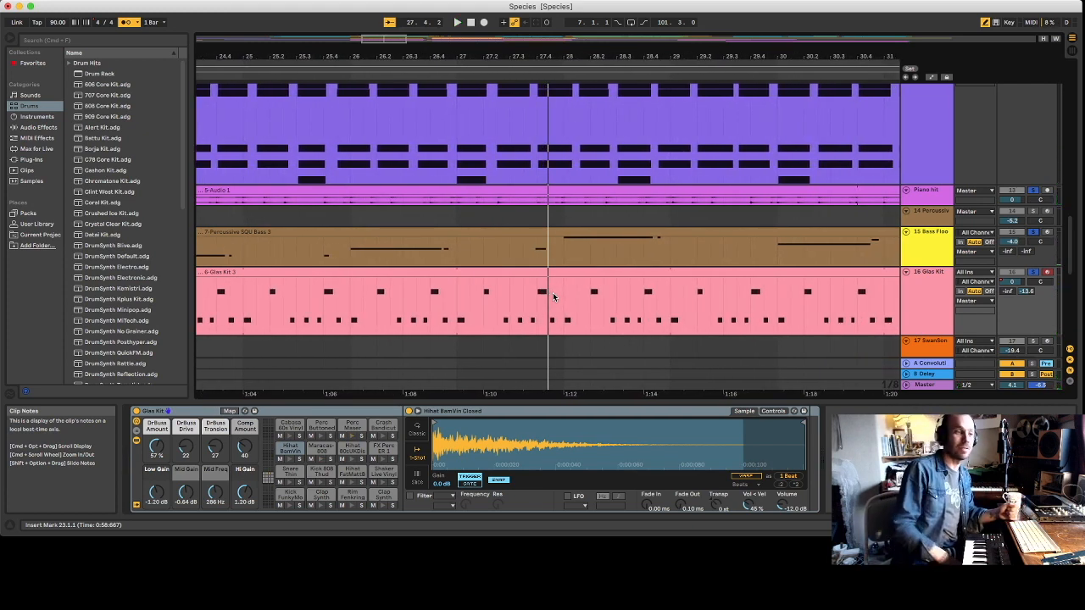
# Audition the first Vocal track in solo from bar 23, unsolo it and return to the piano tracks.
pyautogui.scroll(5, 554, 296)
pyautogui.scroll(-10, 553, 297)
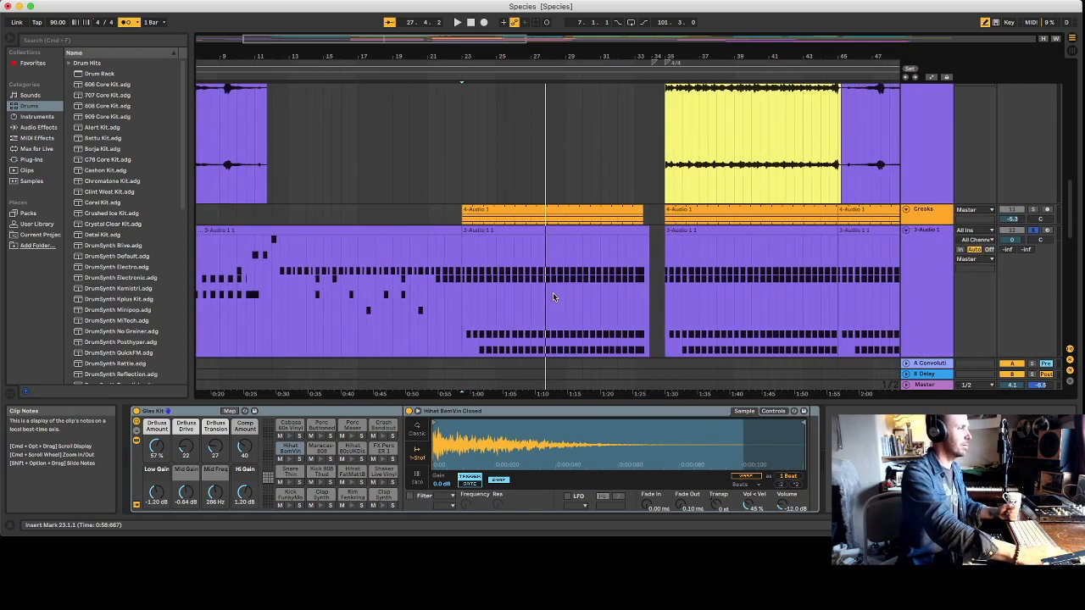
pyautogui.scroll(-5, 552, 296)
pyautogui.scroll(10, 553, 296)
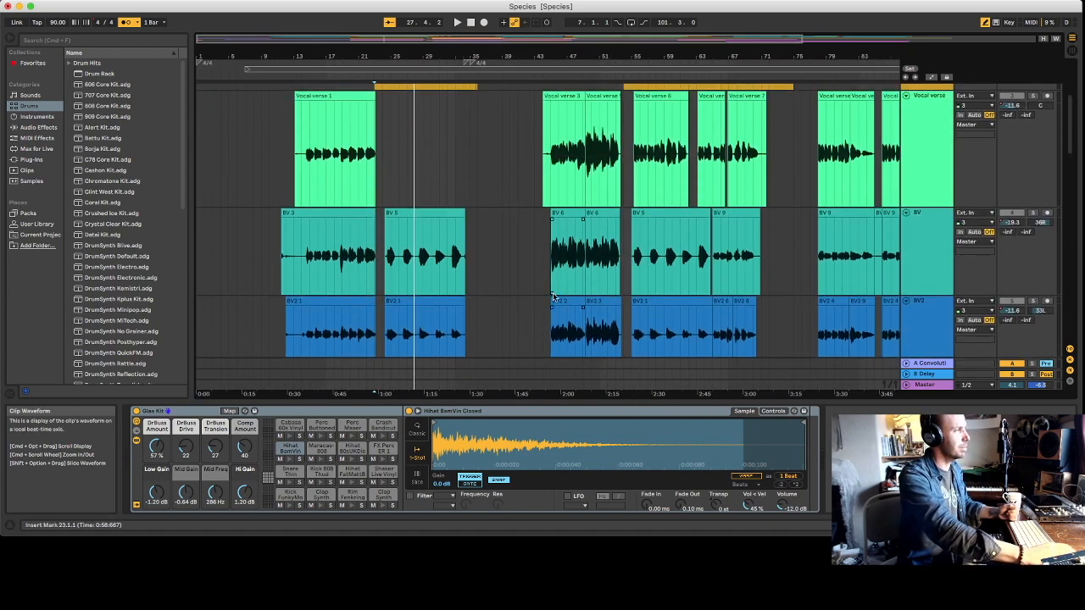
pyautogui.scroll(3, 553, 296)
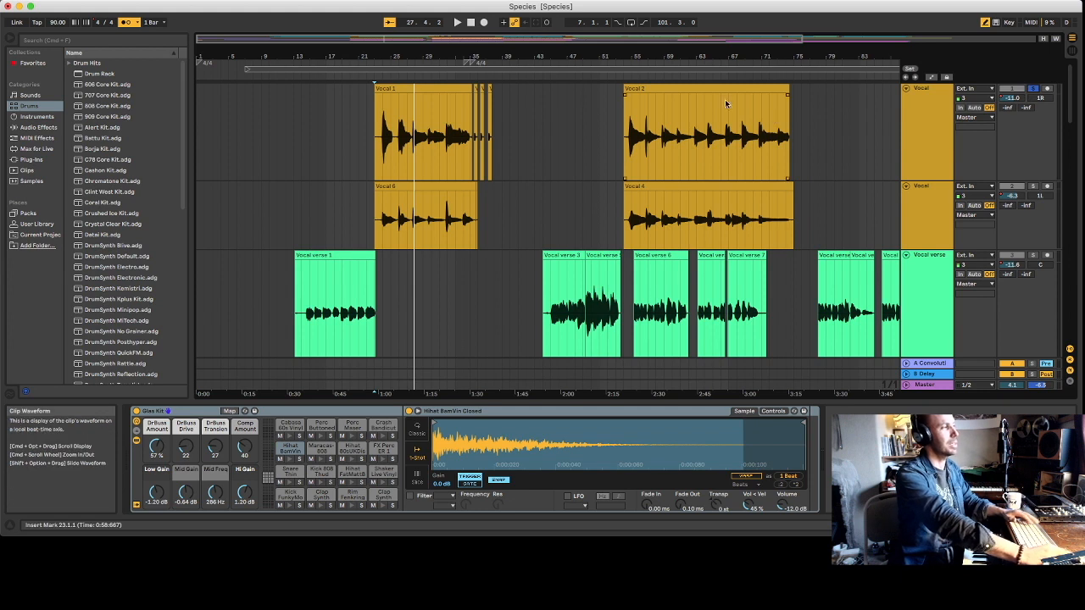
pyautogui.click(374, 121)
pyautogui.press('space')
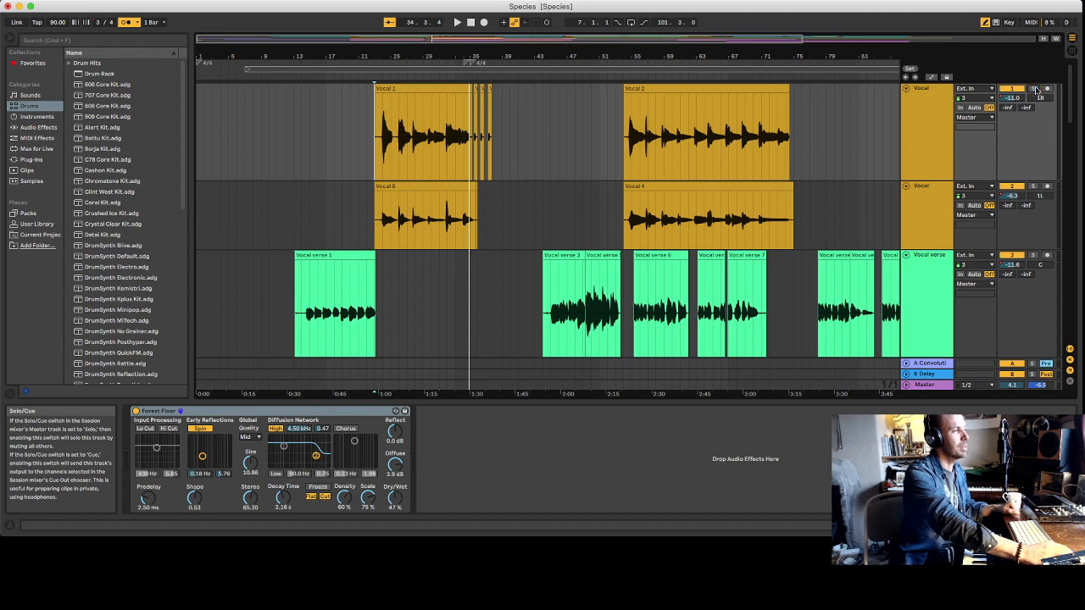
pyautogui.scroll(-5, 778, 282)
pyautogui.scroll(-3, 777, 282)
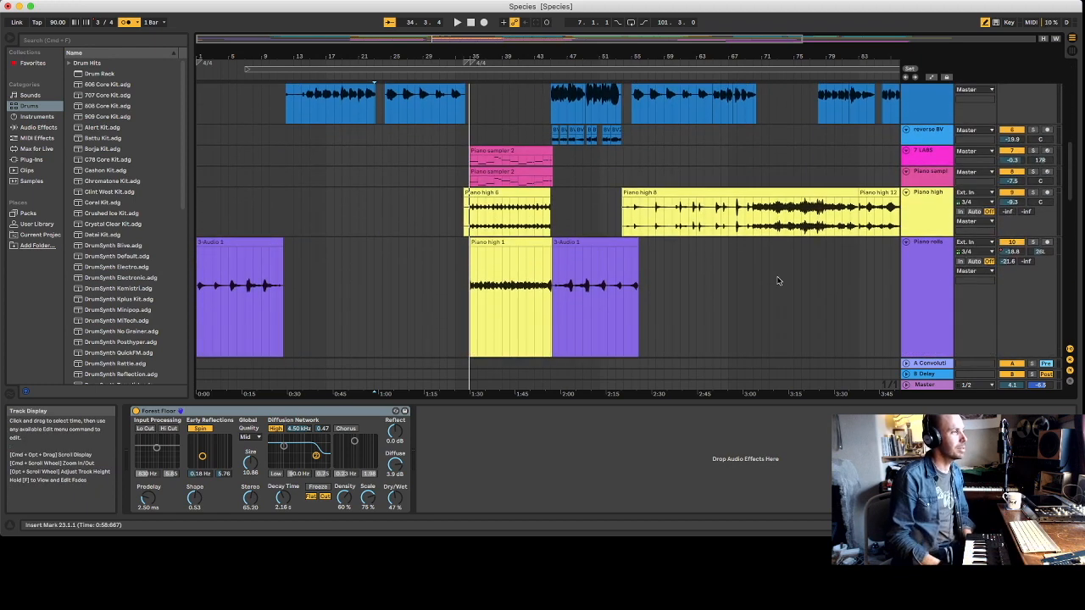